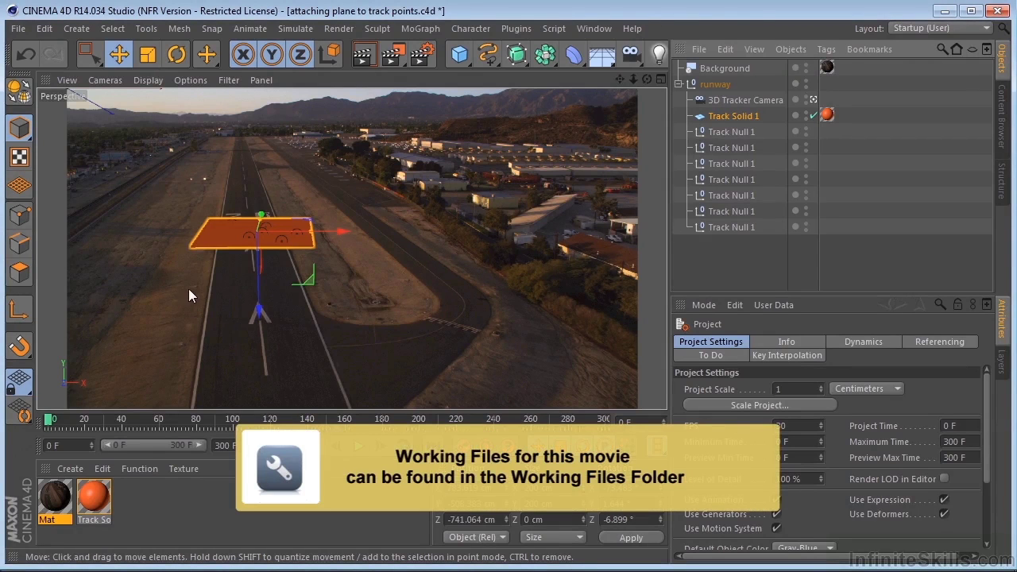
Maximise the Right view framed on the tracked plane, zoomed out to show the tracker camera's frustum
middle_click(305, 181)
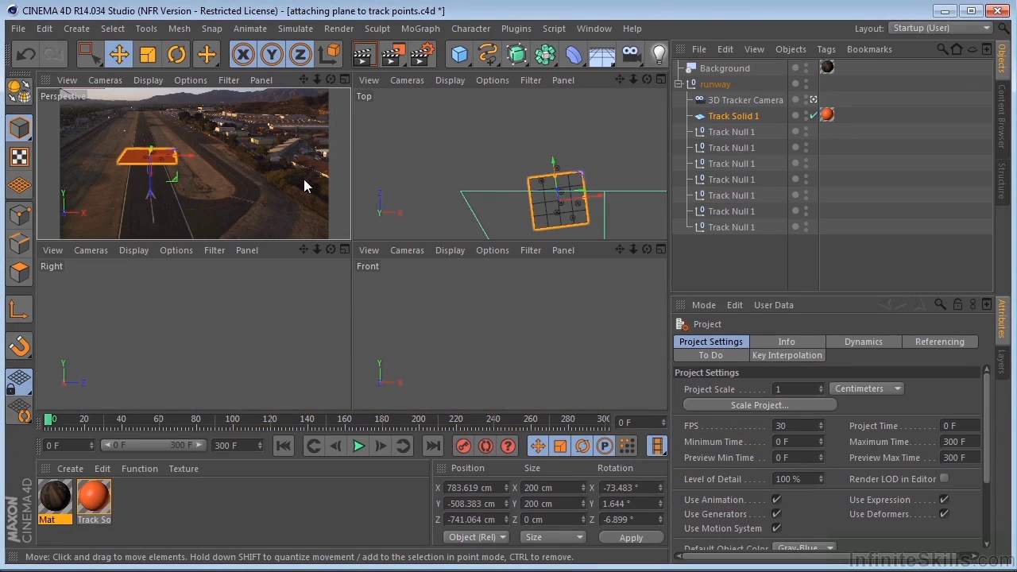
left_click(220, 311)
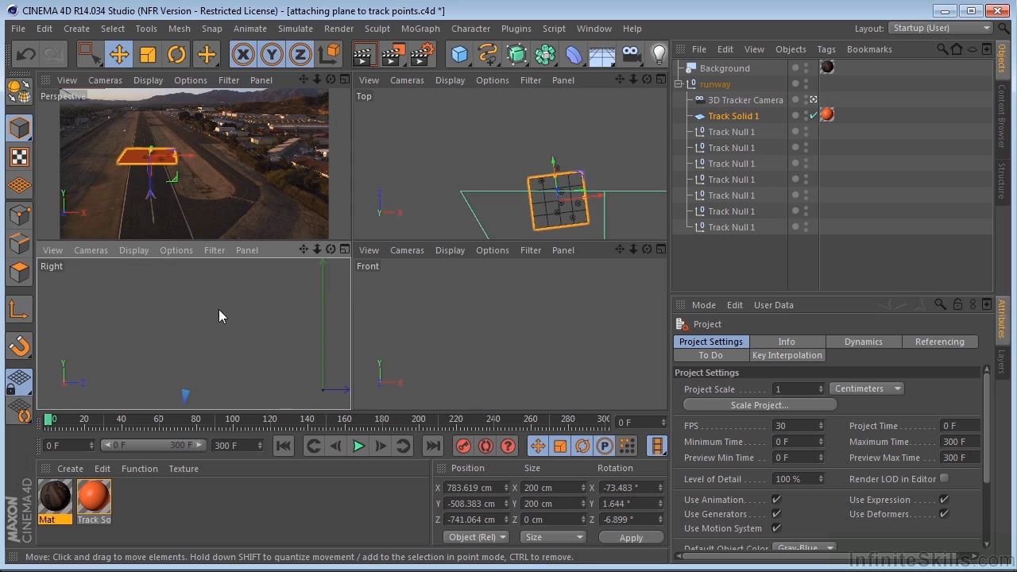
key("h")
scroll(227, 352, "down", 4)
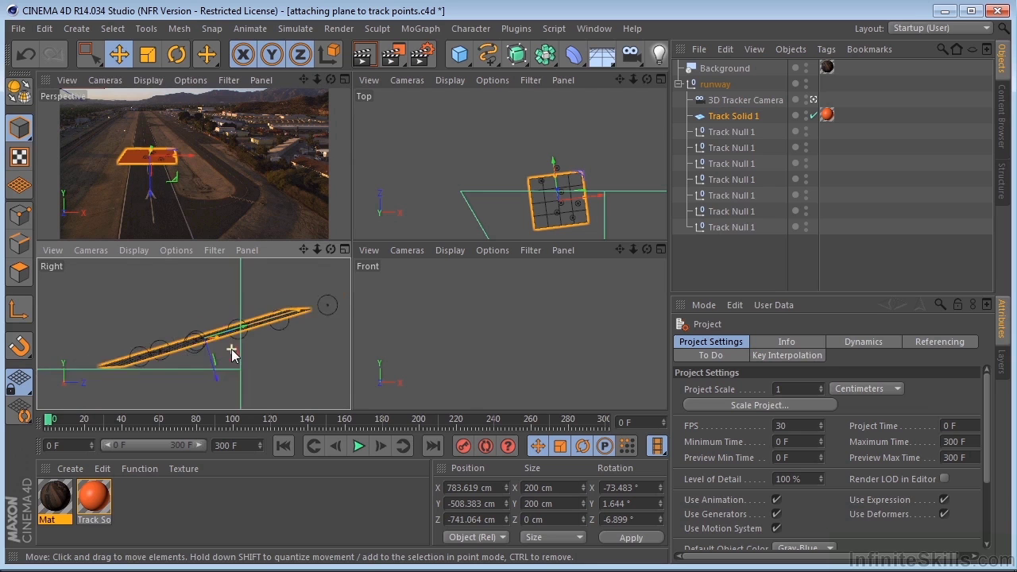
middle_click(233, 334)
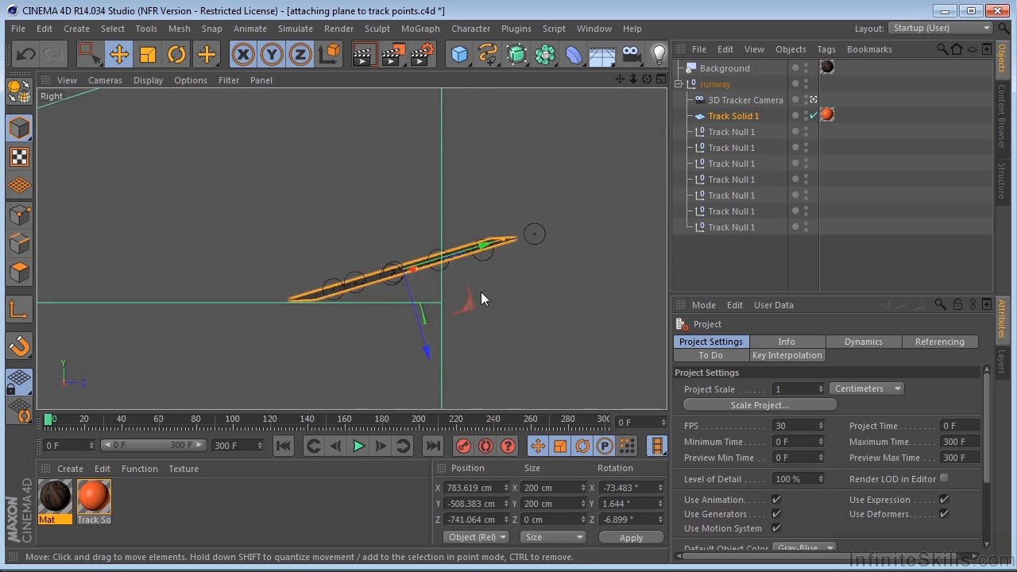
scroll(494, 291, "down", 5)
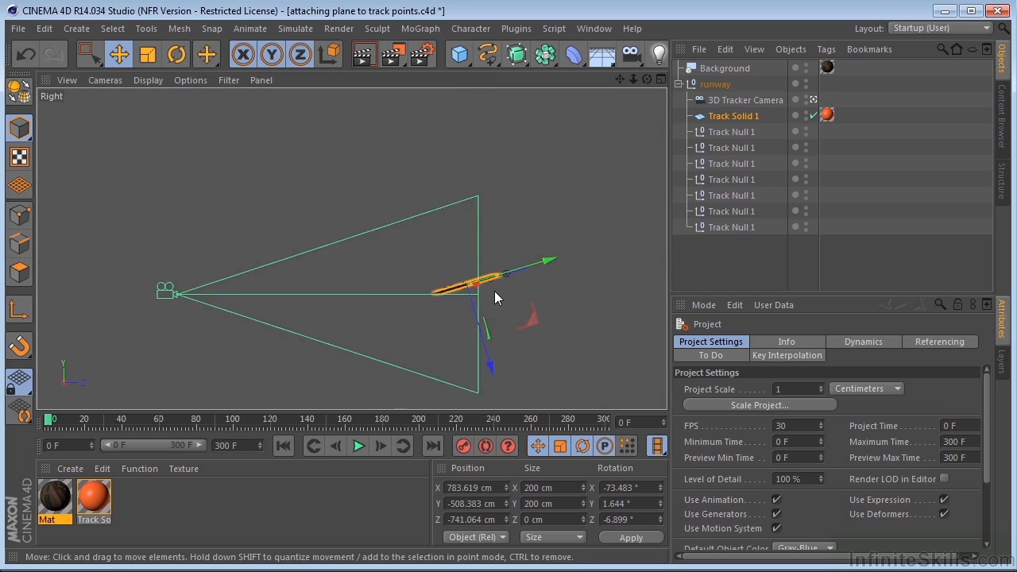
scroll(494, 291, "up", 3)
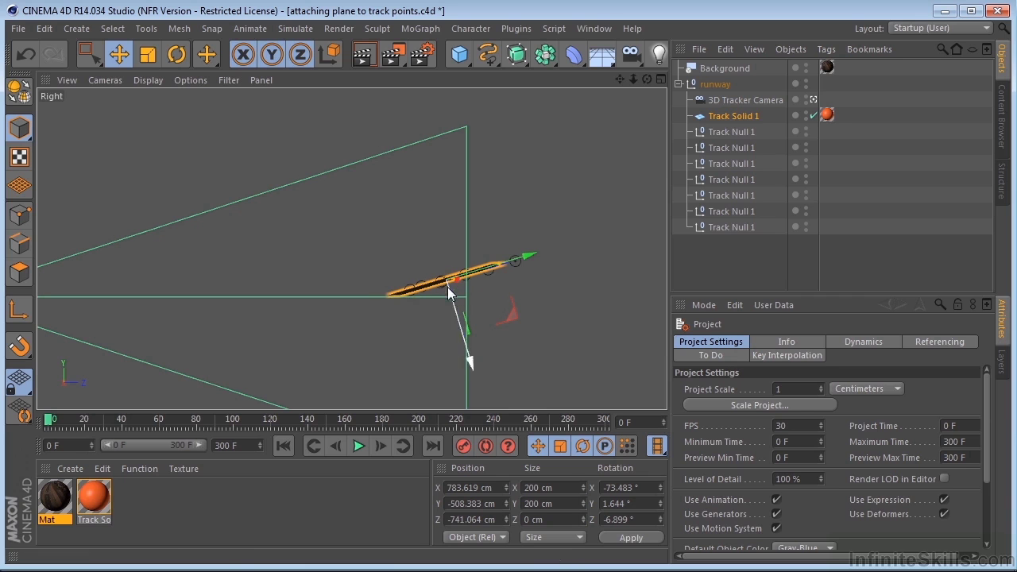
Rotate the runway group down to a pitch of -19.19°
left_click(709, 87)
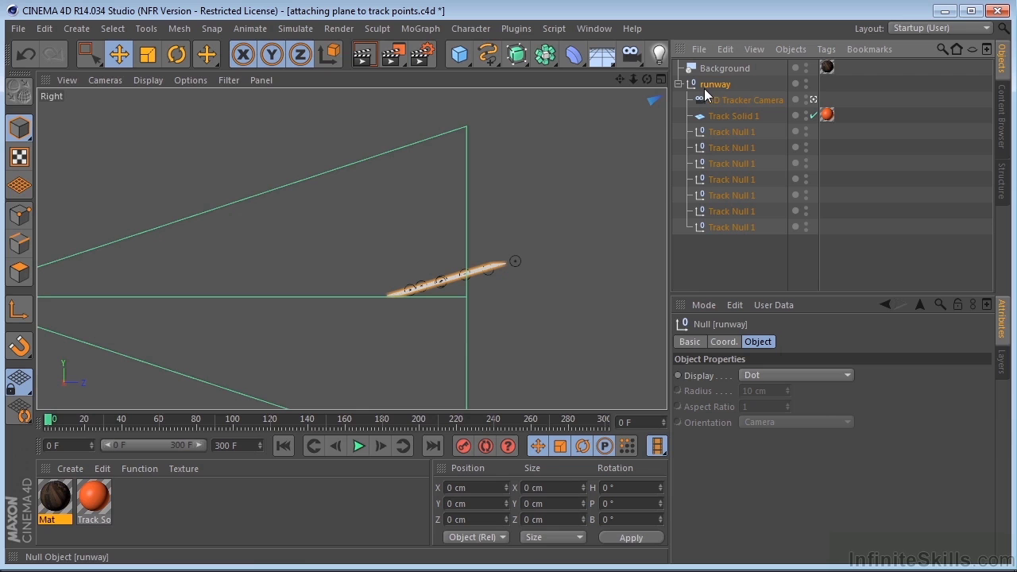
left_click(176, 54)
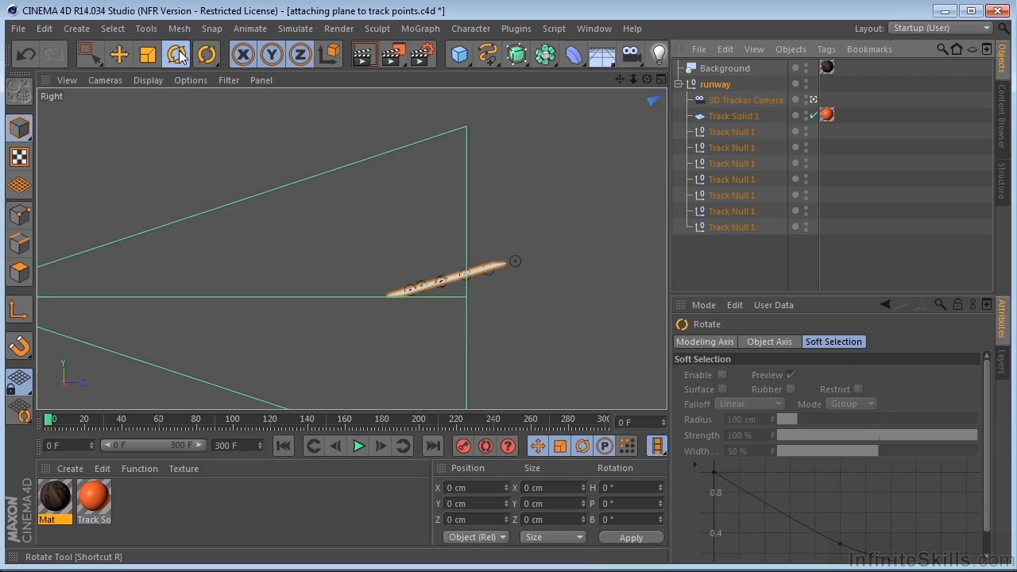
scroll(253, 183, "down", 5)
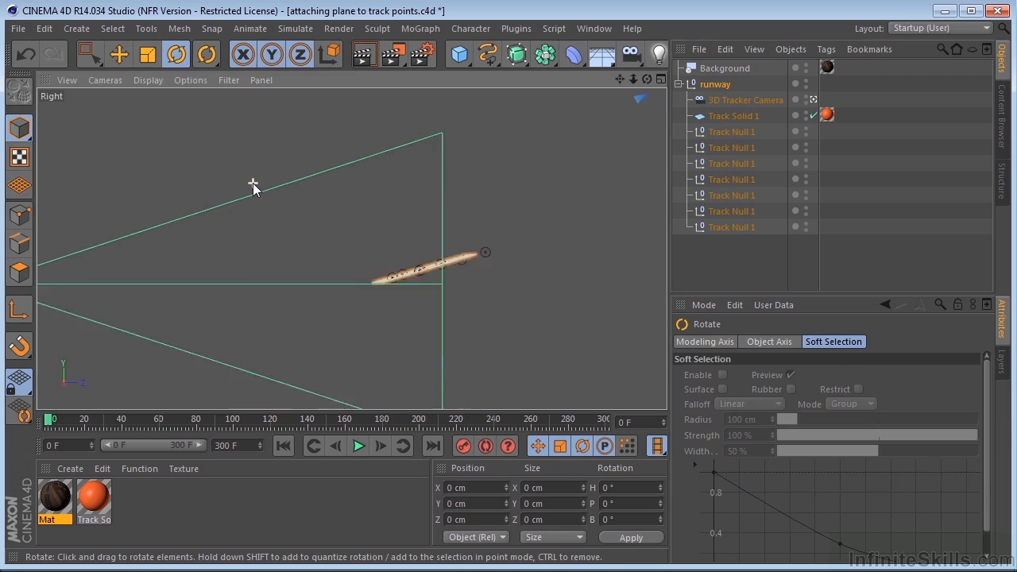
left_click_drag(608, 100, 590, 129)
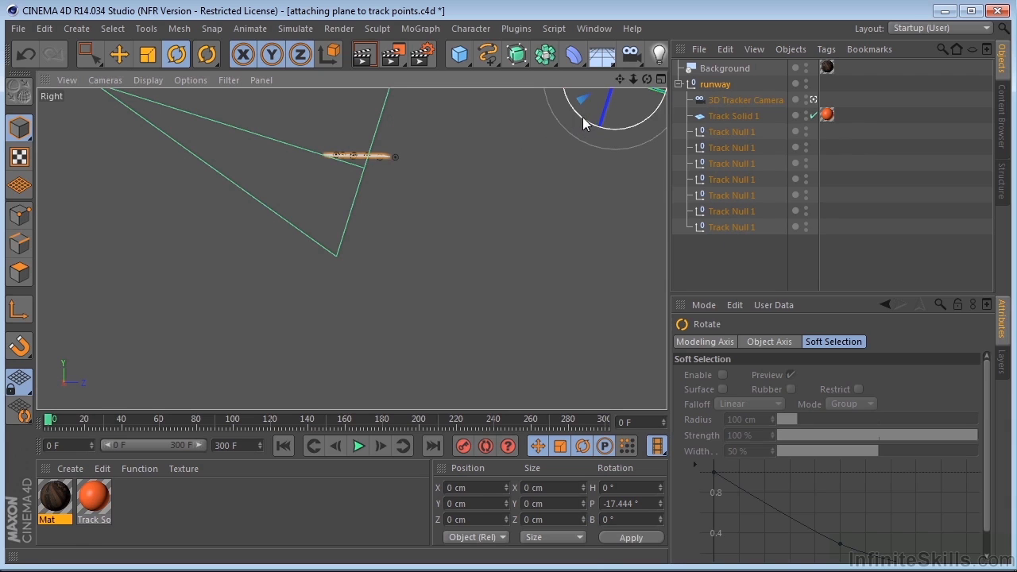
left_click_drag(583, 117, 580, 119)
Switch the workspace to a single maximised Top view
middle_click(403, 219)
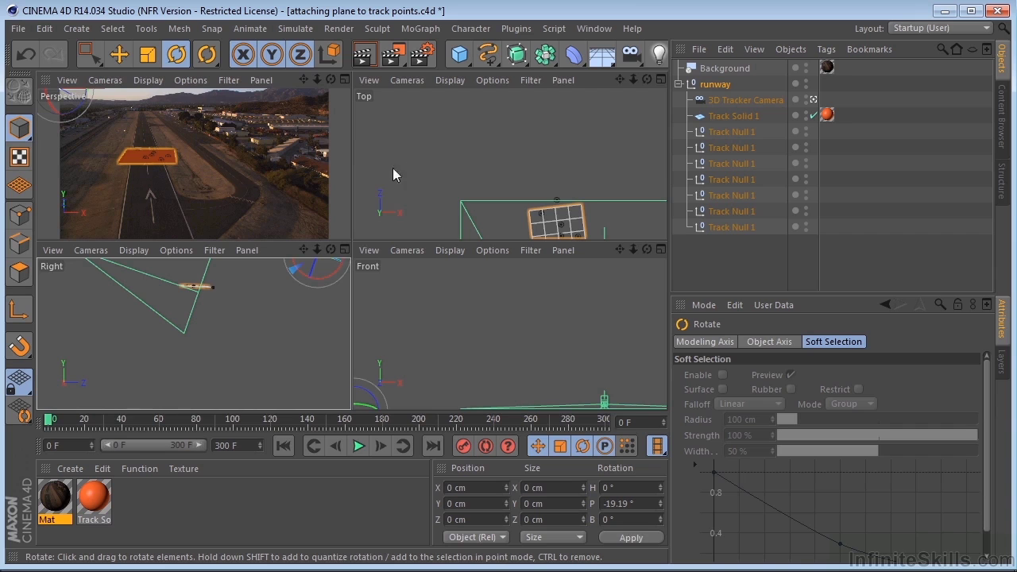
middle_click(513, 152)
scroll(399, 273, "down", 5)
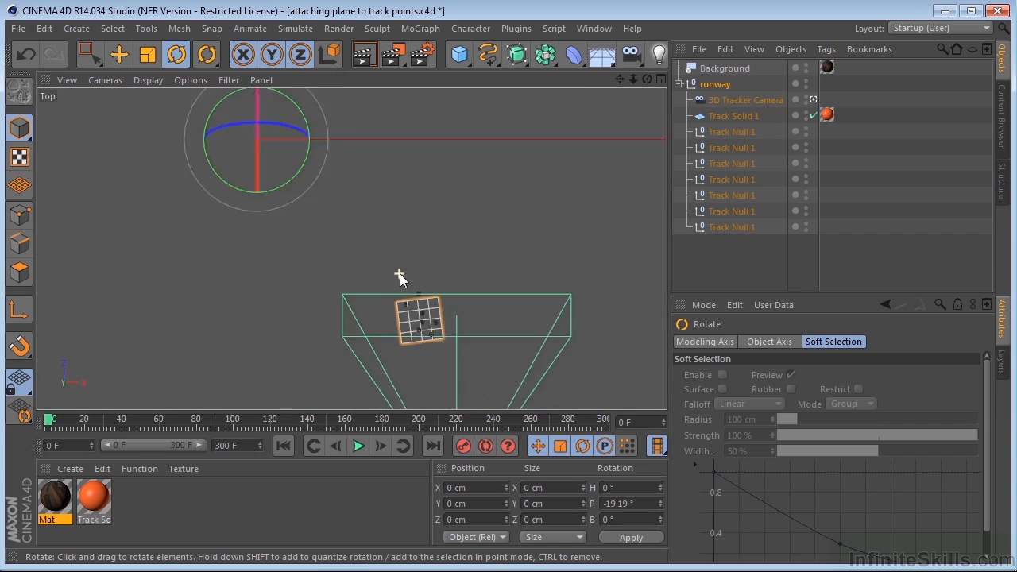
Turn on the grid in the Top view through the viewport filter
left_click(143, 80)
mouse_move(229, 80)
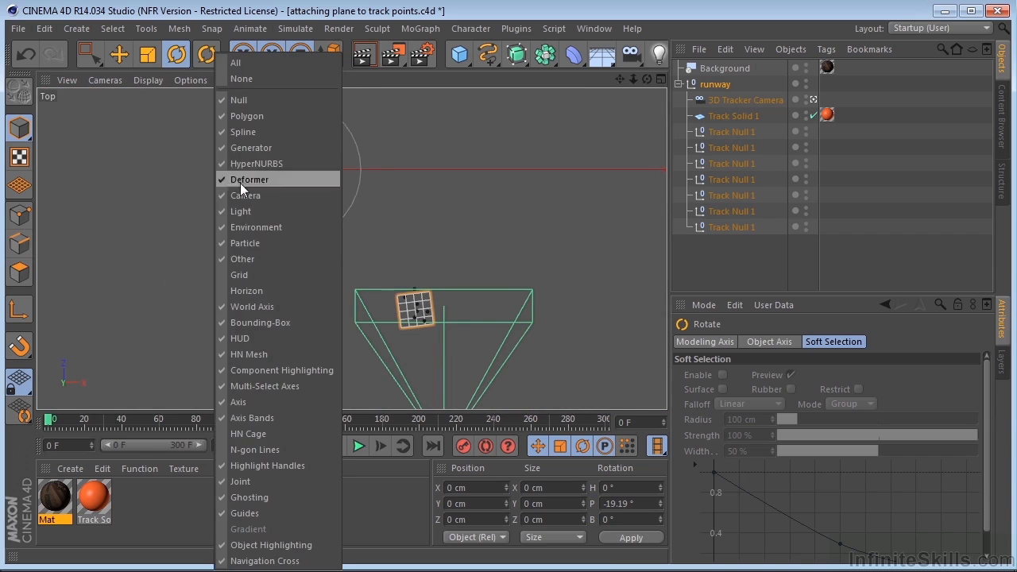
left_click(241, 276)
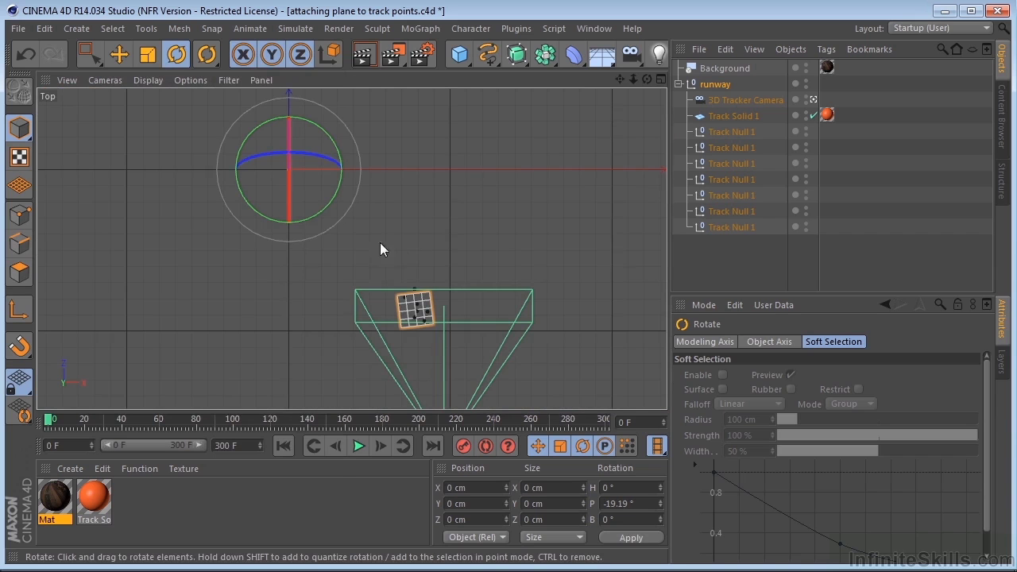
Rotate the runway group to H -6.97°, P -16.83°, B -0.94° using Top and Right views
left_click_drag(320, 233, 313, 239)
scroll(355, 292, "up", 3)
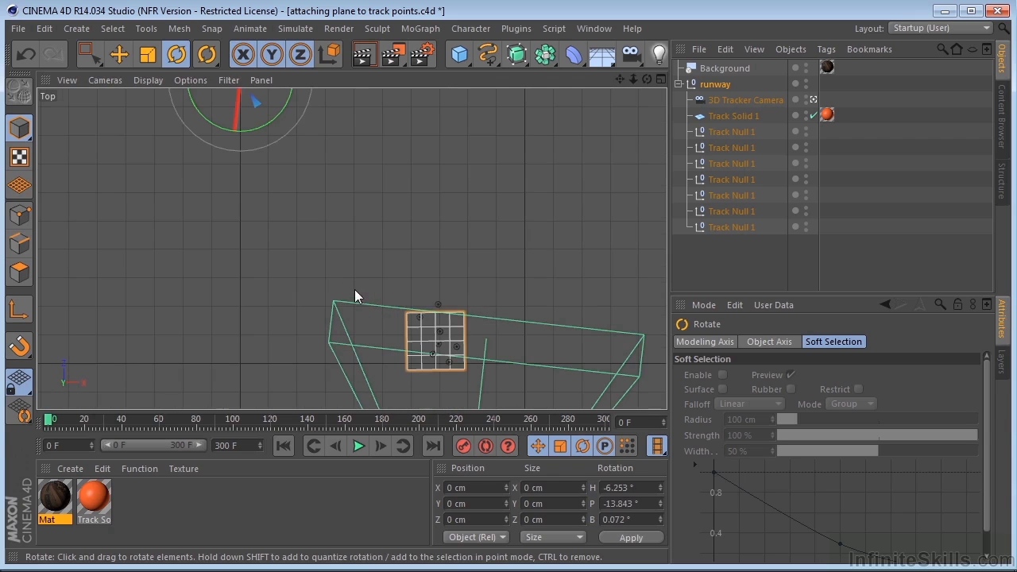
left_click_drag(284, 134, 285, 135)
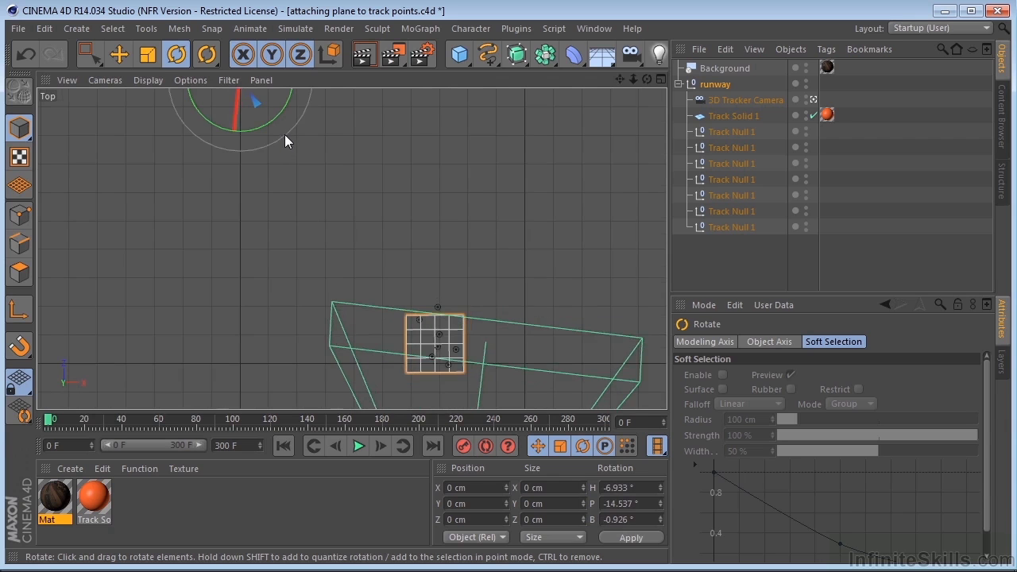
middle_click(337, 219)
left_click_drag(105, 335, 321, 287)
key("ctrl+z")
middle_click(302, 287)
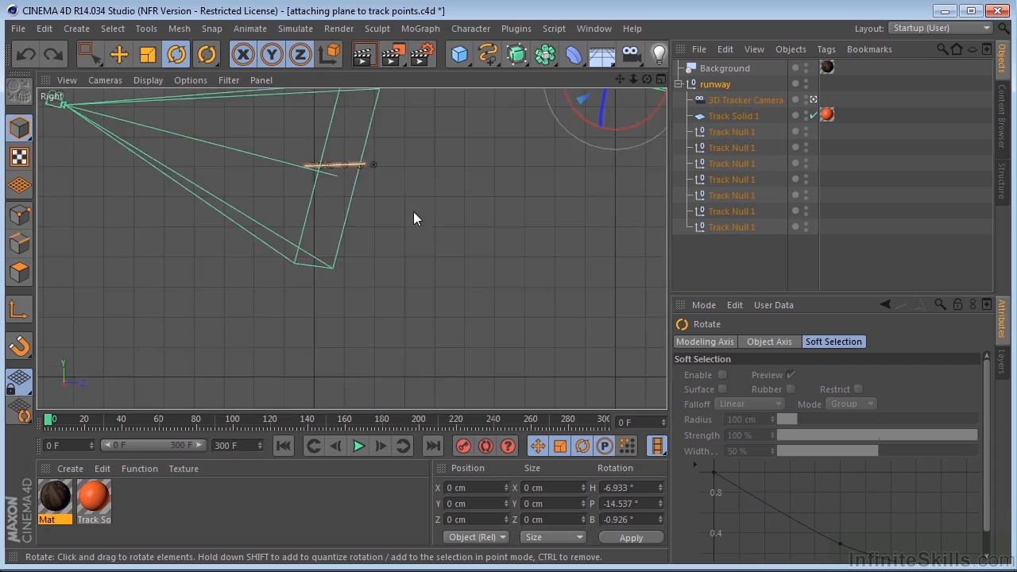
scroll(483, 200, "up", 3)
left_click_drag(628, 89, 577, 190)
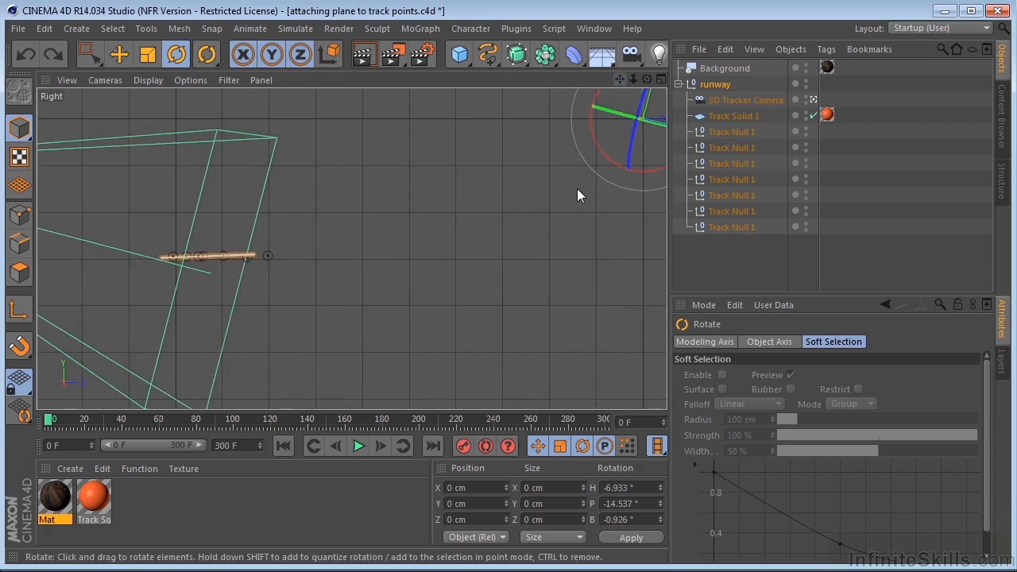
left_click_drag(604, 158, 601, 161)
Inspect the plane and tracker camera in maximised Front and Perspective views
middle_click(417, 222)
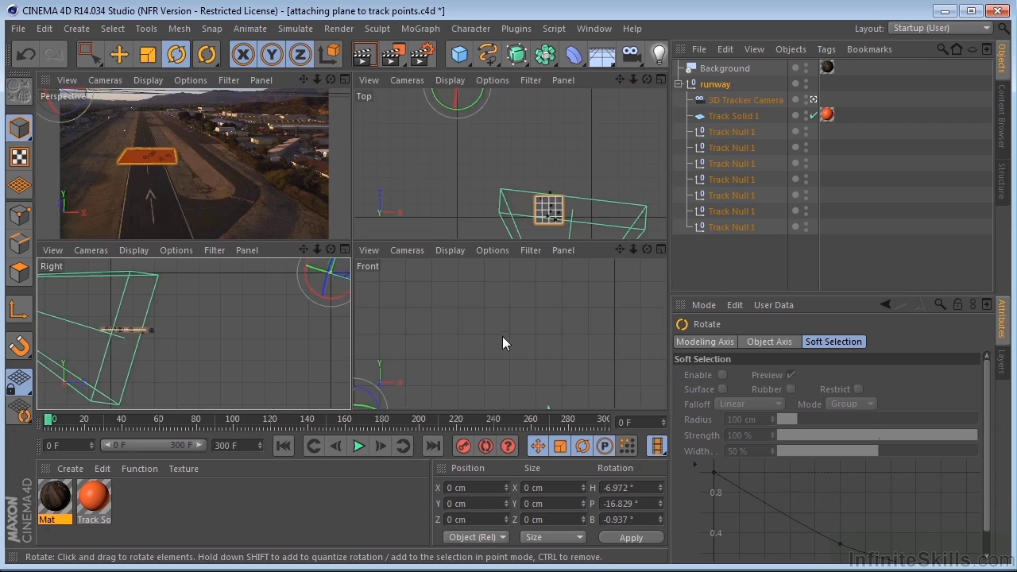
middle_click(505, 306)
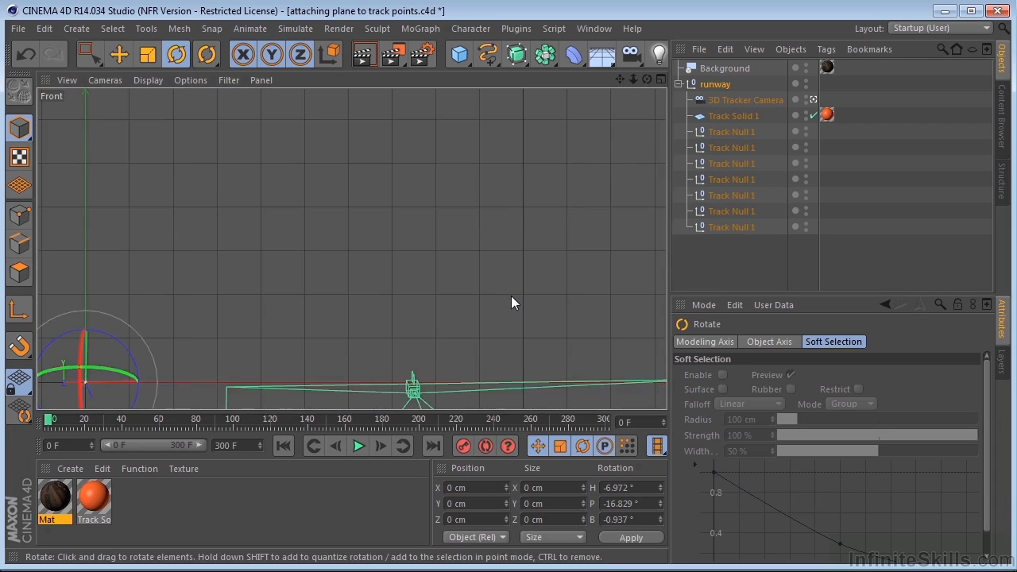
scroll(511, 303, "down", 2)
scroll(480, 278, "up", 1)
scroll(556, 346, "up", 3)
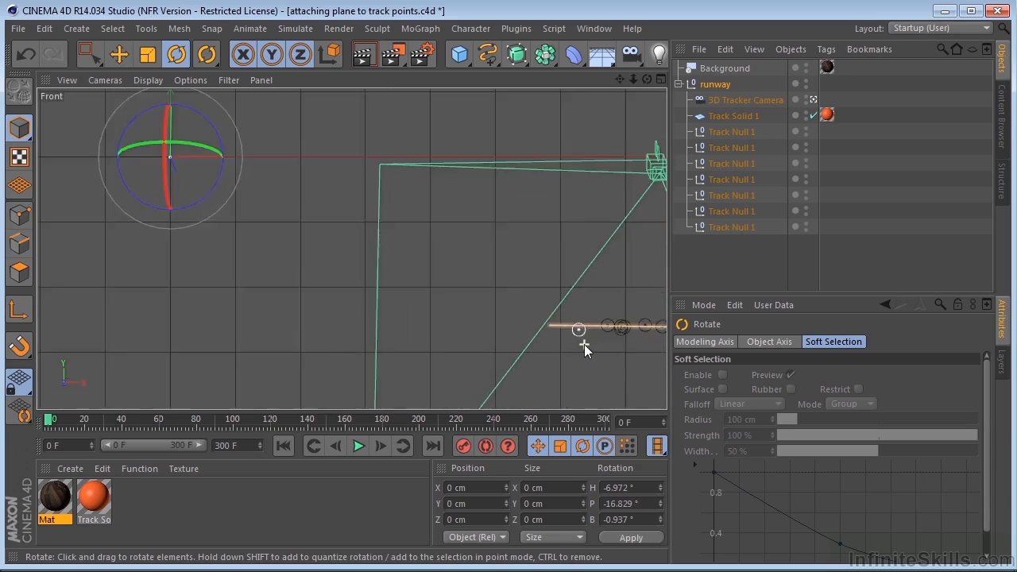
scroll(583, 344, "up", 1)
left_click_drag(621, 79, 551, 83)
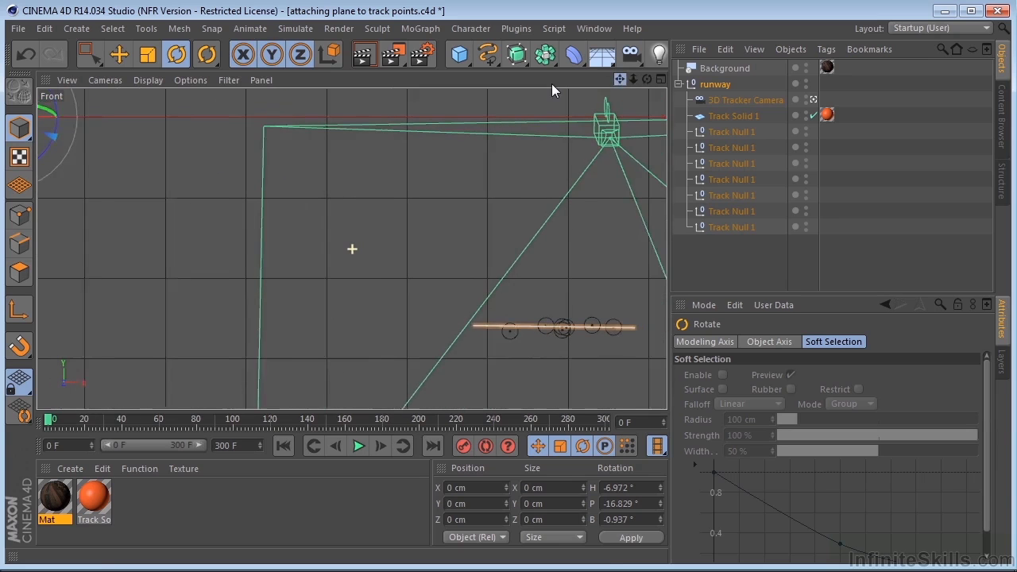
middle_click(266, 252)
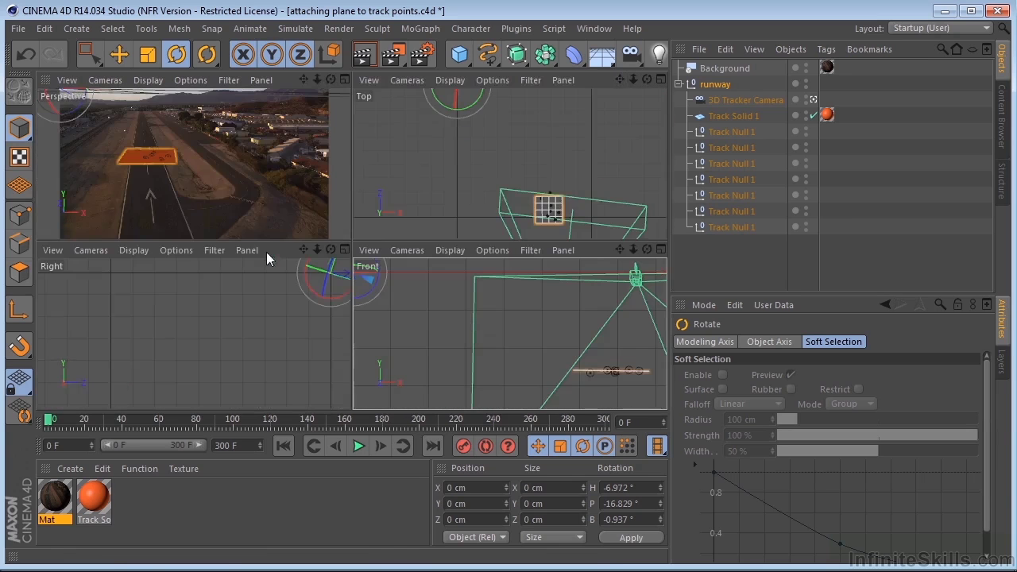
middle_click(213, 160)
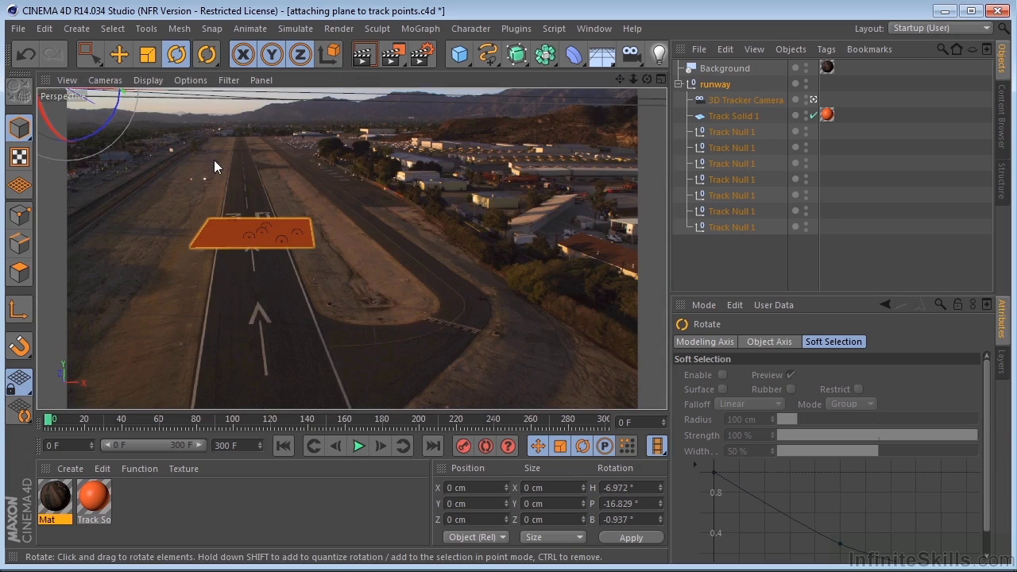
left_click(147, 80)
mouse_move(229, 80)
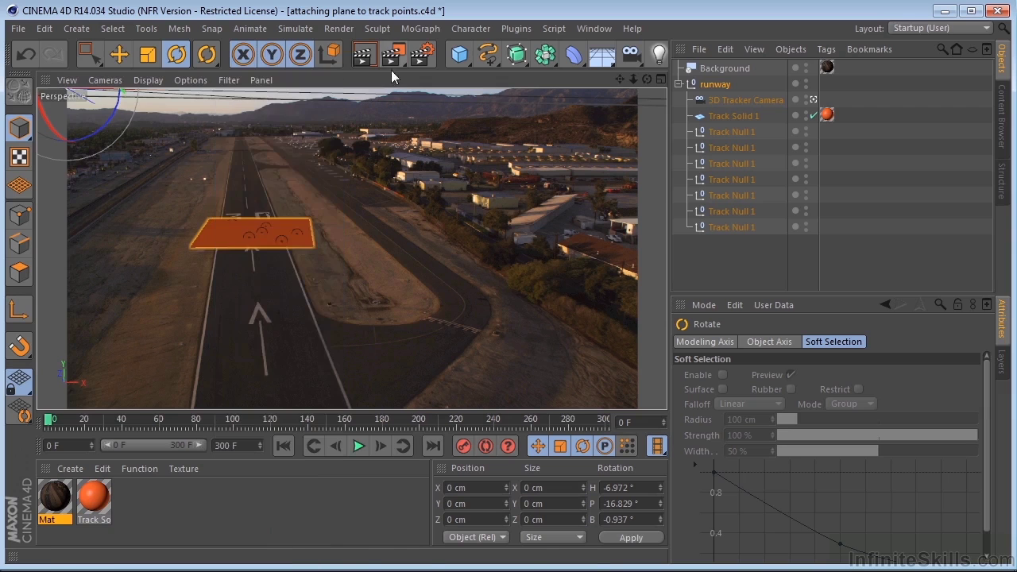
middle_click(389, 193)
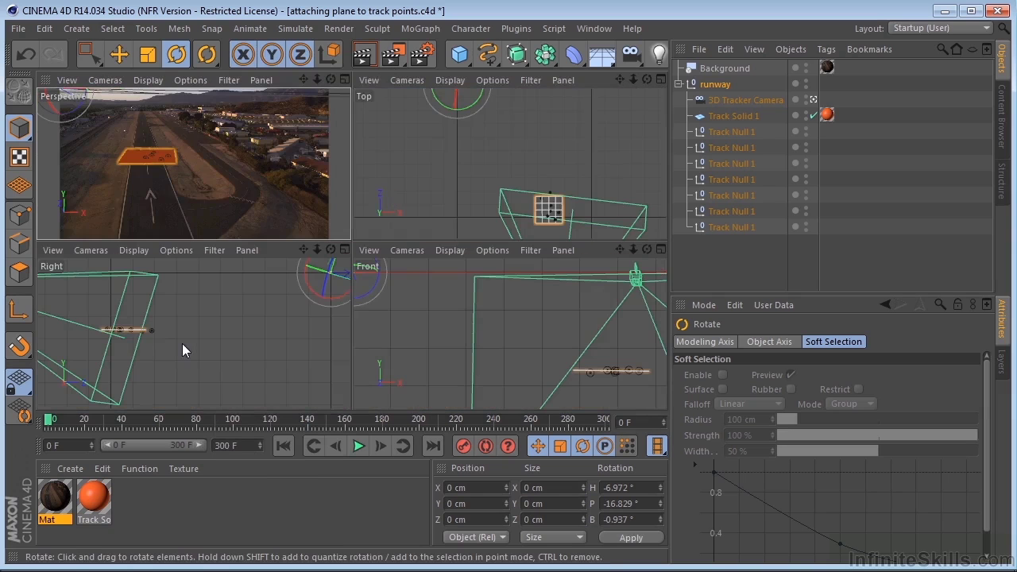
Refine the runway group's pitch to -18.336° in the Right view, then check it in Perspective
middle_click(182, 343)
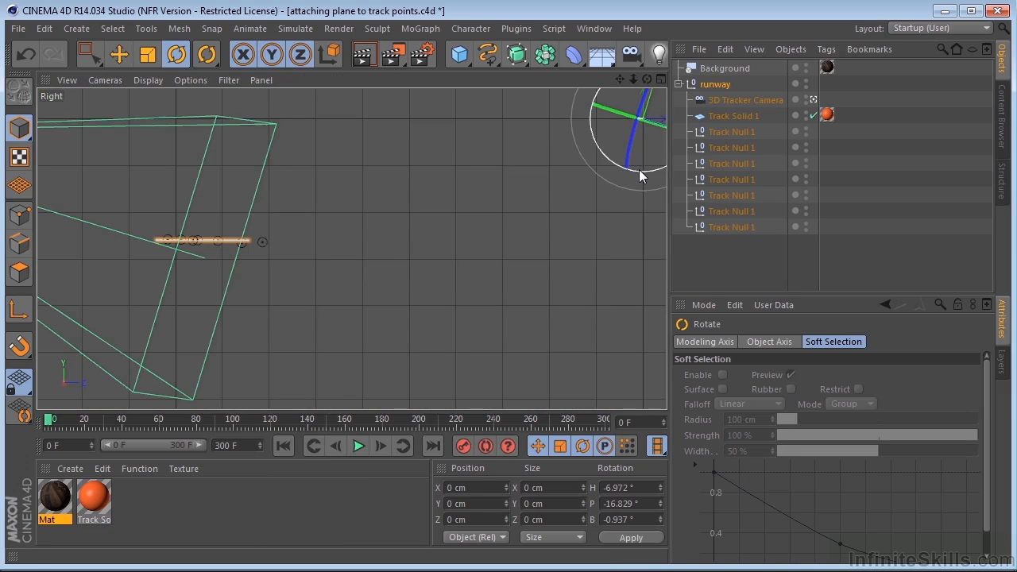
left_click_drag(637, 170, 637, 170)
middle_click(235, 296)
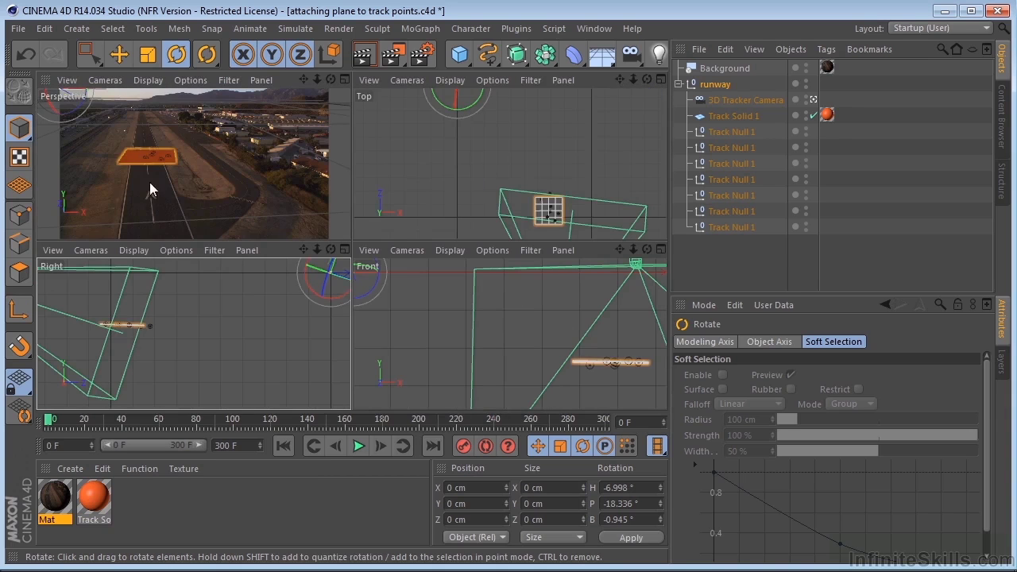
middle_click(179, 161)
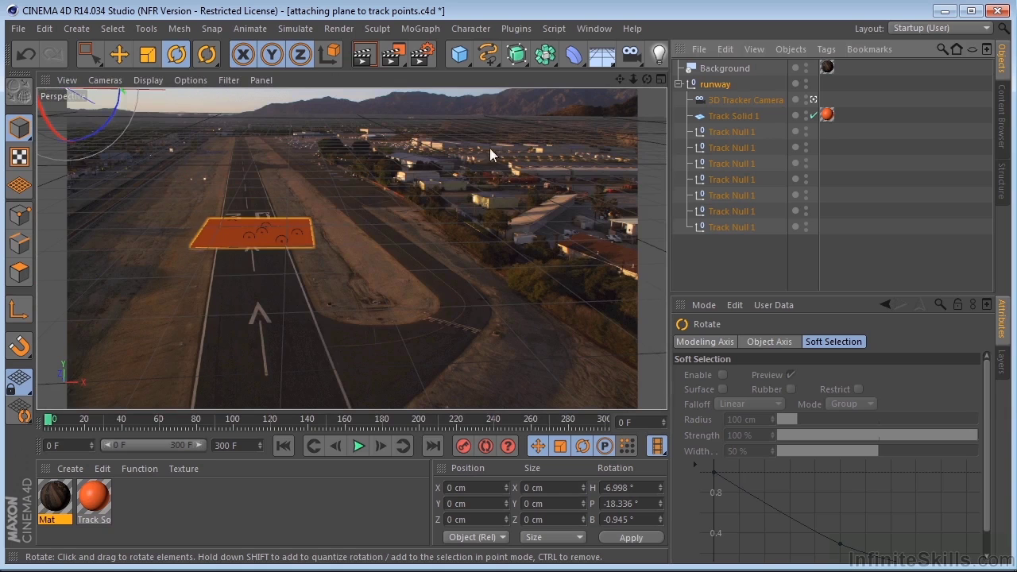
Tilt the track solid toward the runway angle in Perspective, checking alignment at frame 16
left_click_drag(632, 80, 623, 103)
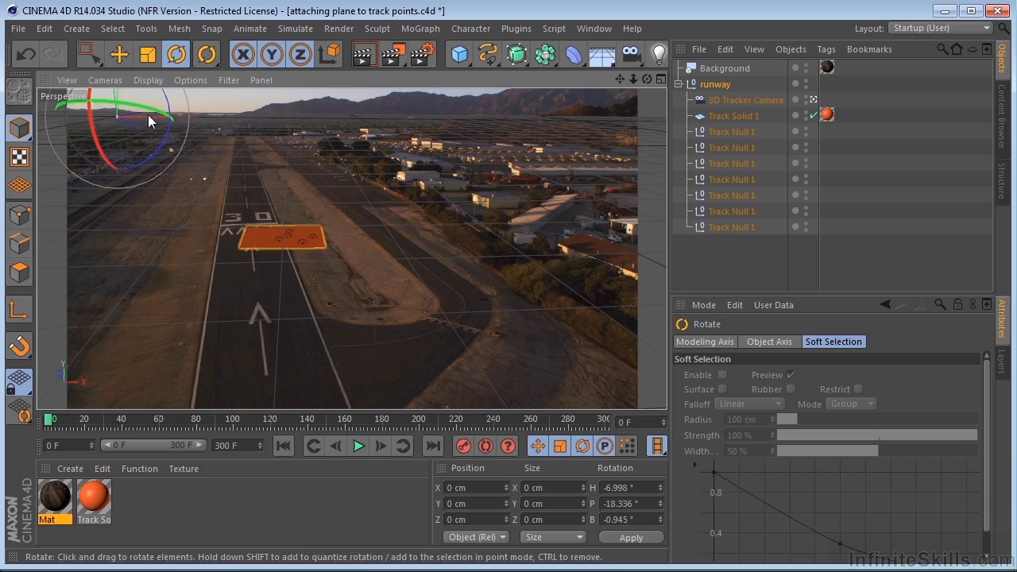
left_click_drag(150, 115, 148, 119)
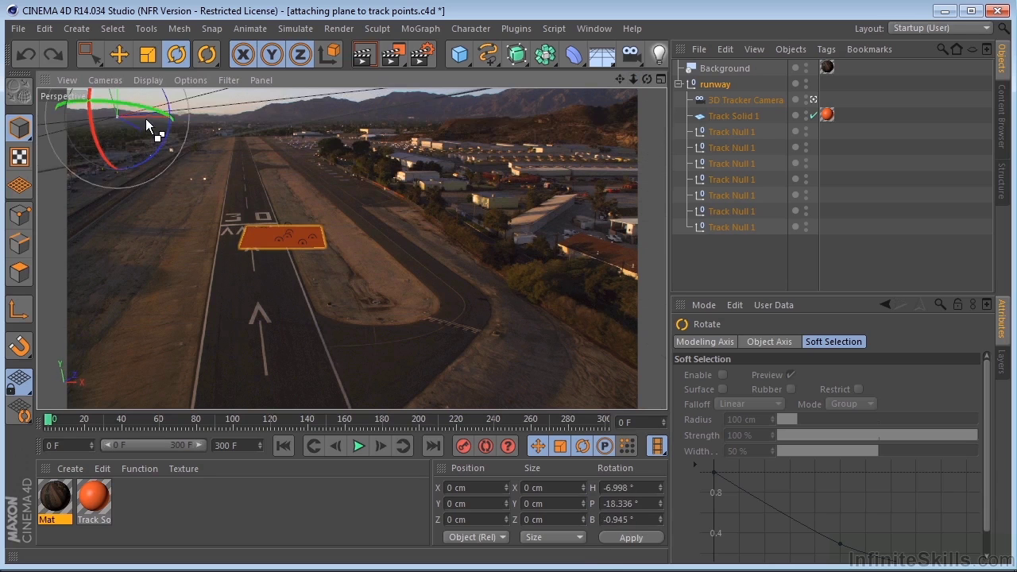
key("ctrl+z")
key("ctrl+z")
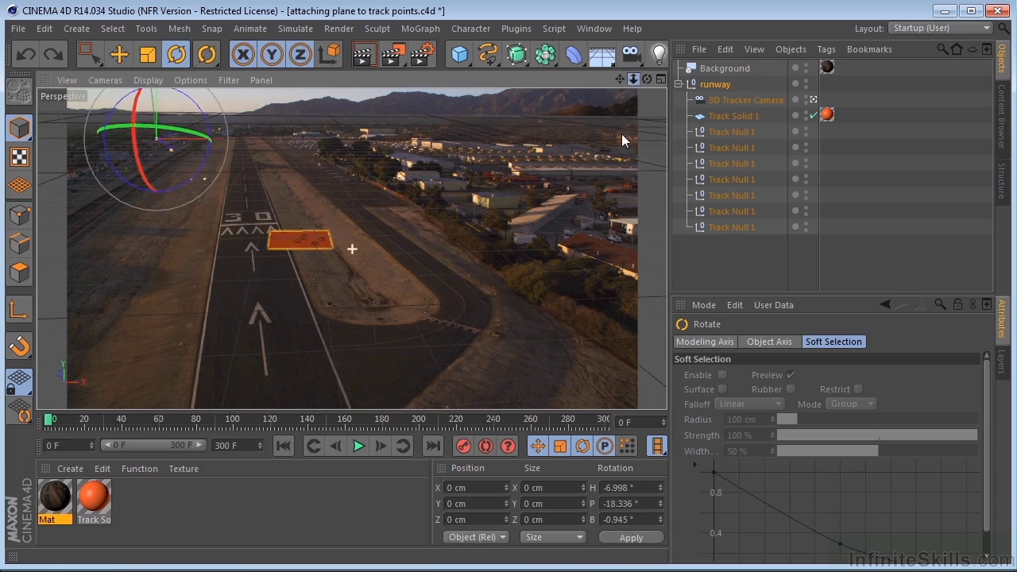
left_click_drag(165, 135, 161, 126)
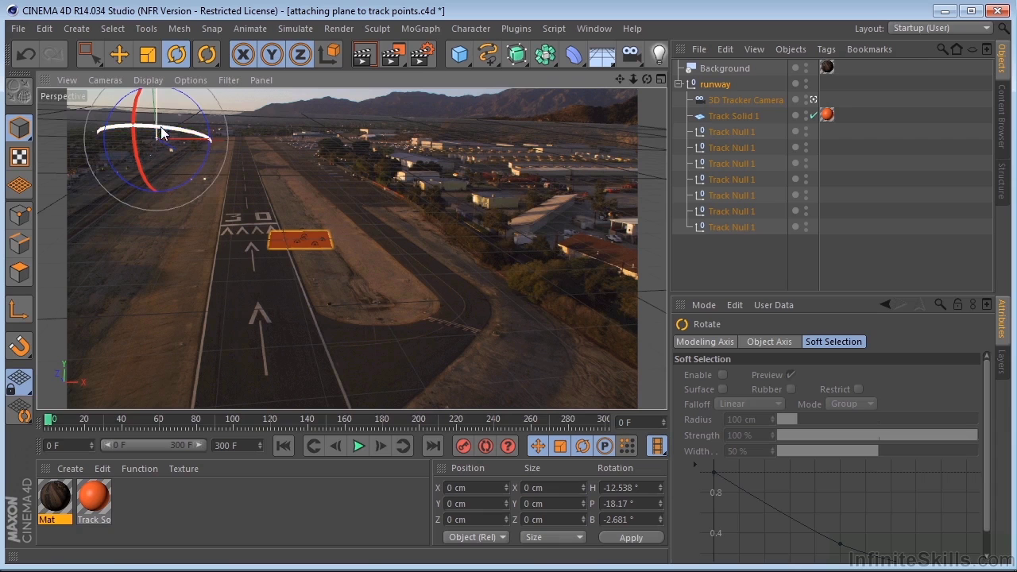
mouse_move(48, 419)
left_mouse_down()
mouse_move(73, 421)
mouse_move(48, 421)
left_mouse_up()
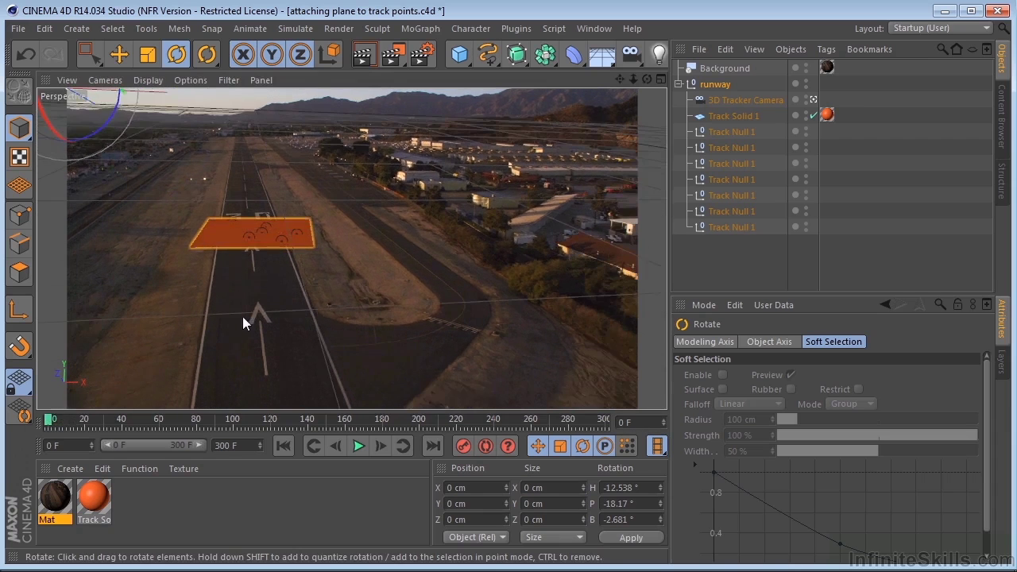
Roll the track solid level in the Front view, reaching H -12.538°, P -18.17°, B -1.337°
middle_click(240, 306)
middle_click(242, 323)
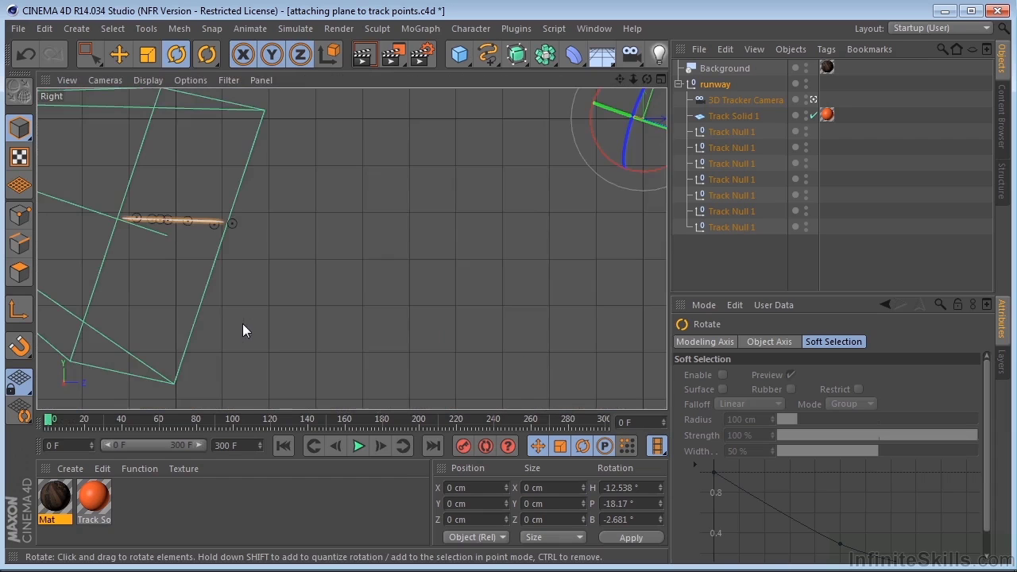
middle_click(443, 226)
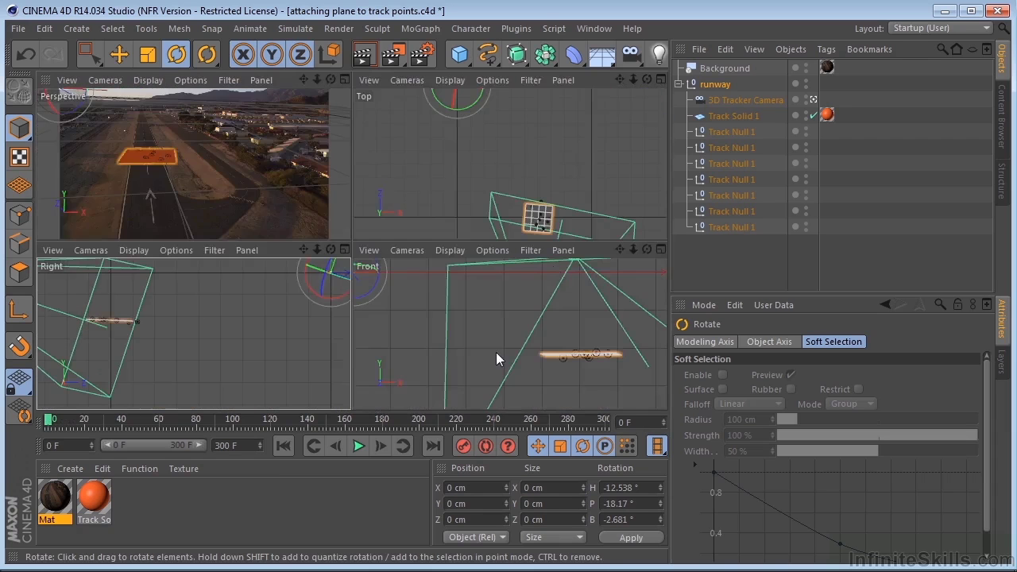
middle_click(496, 351)
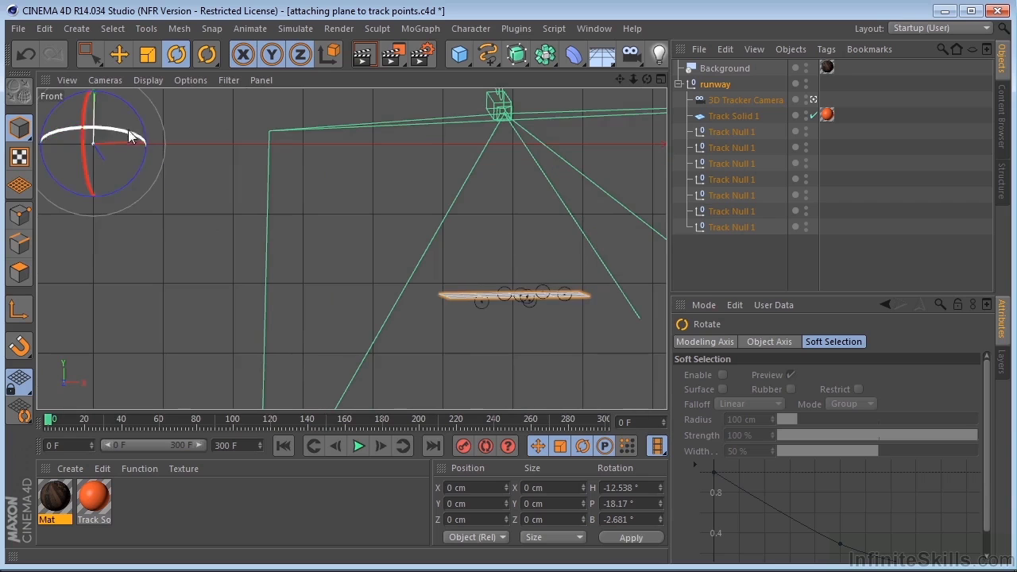
left_click_drag(137, 123, 135, 126)
middle_click(218, 171)
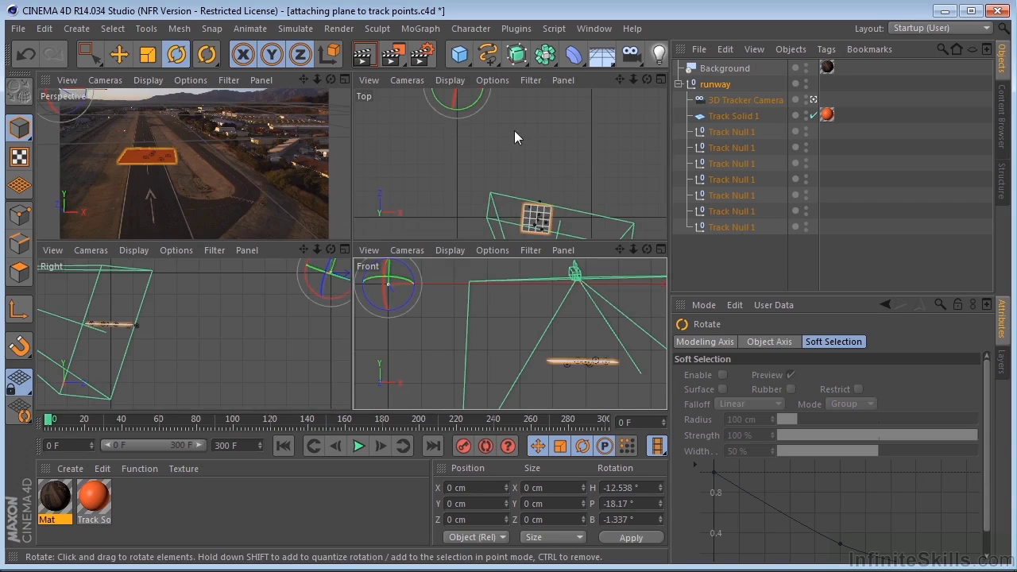
Turn the runway group's heading to -5.967° in the Top view, then select it in a maximised Perspective
left_click(475, 103)
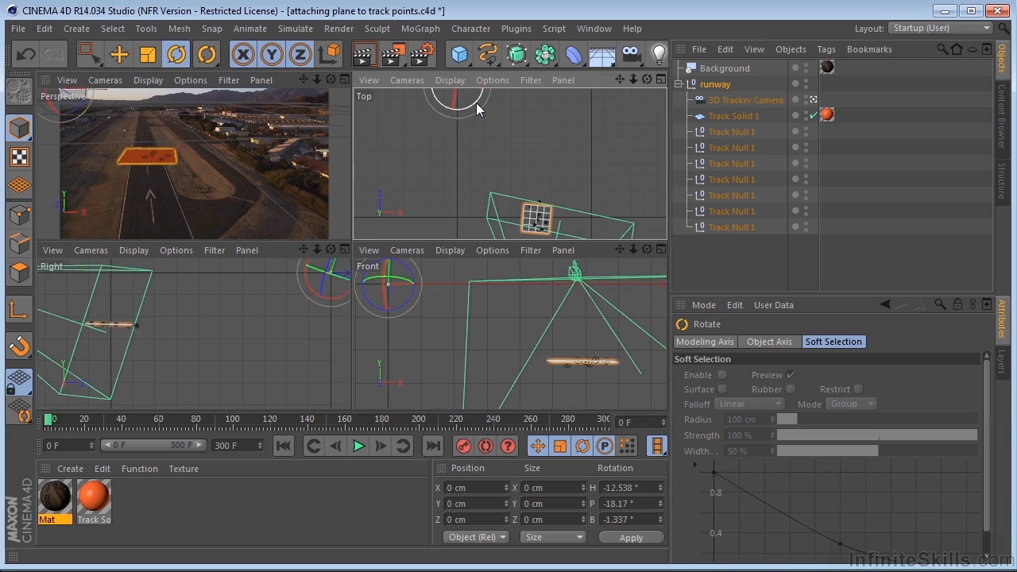
left_click_drag(478, 102, 519, 170)
middle_click(543, 186)
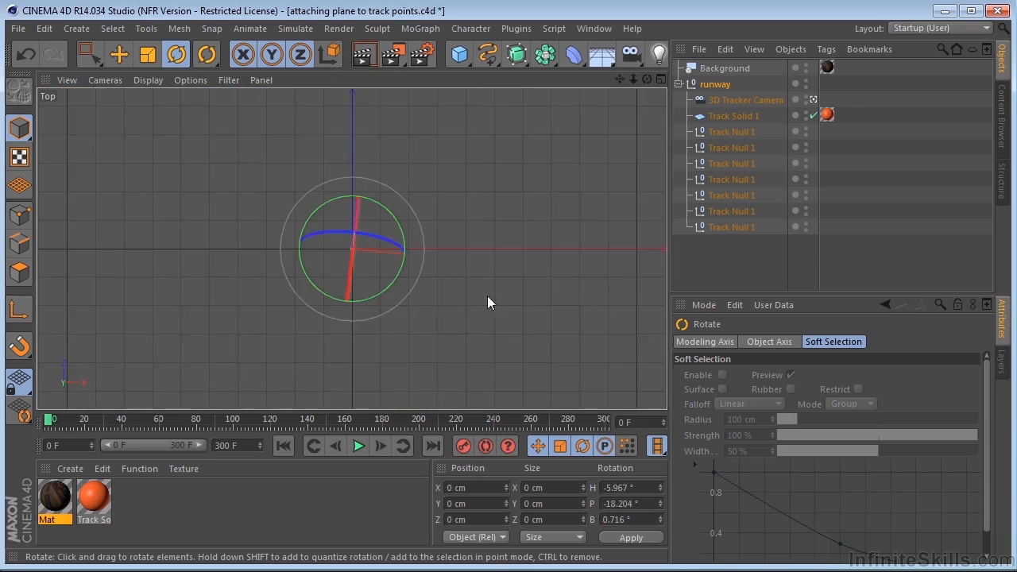
scroll(487, 295, "down", 3)
middle_click(302, 235)
middle_click(225, 187)
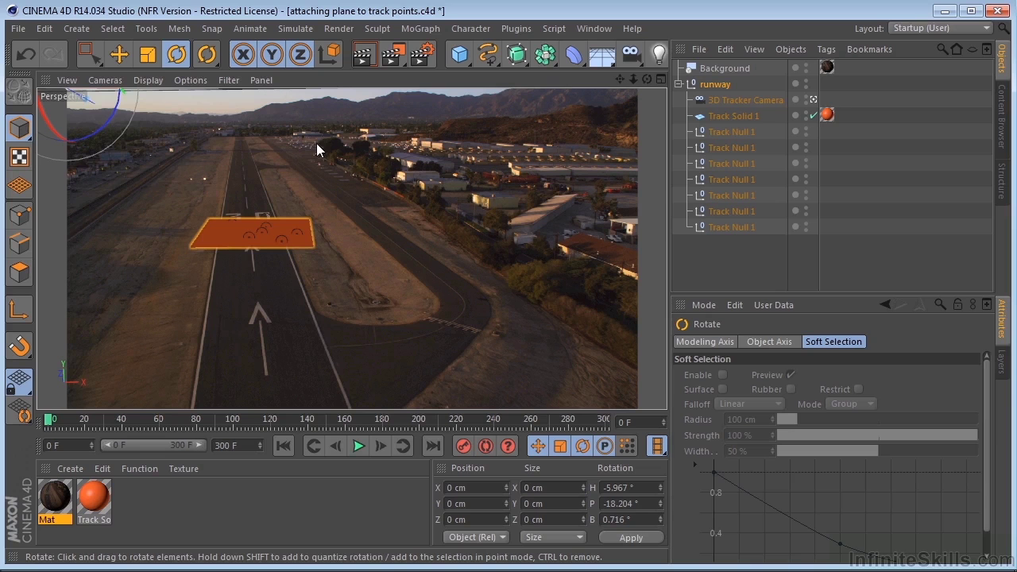
left_click(716, 85)
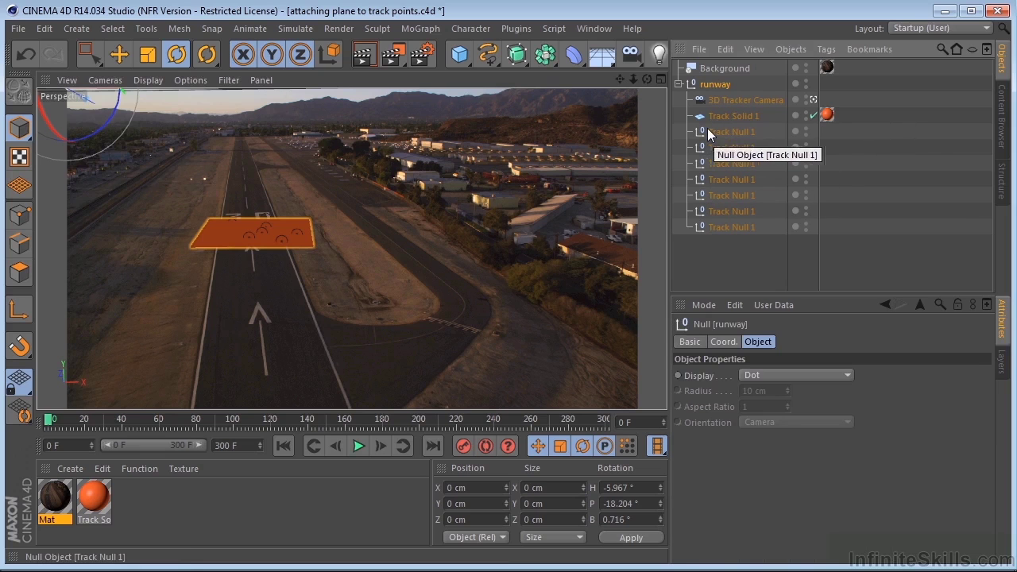
Merge missile and plane.c4d into the current runway scene
left_click(17, 30)
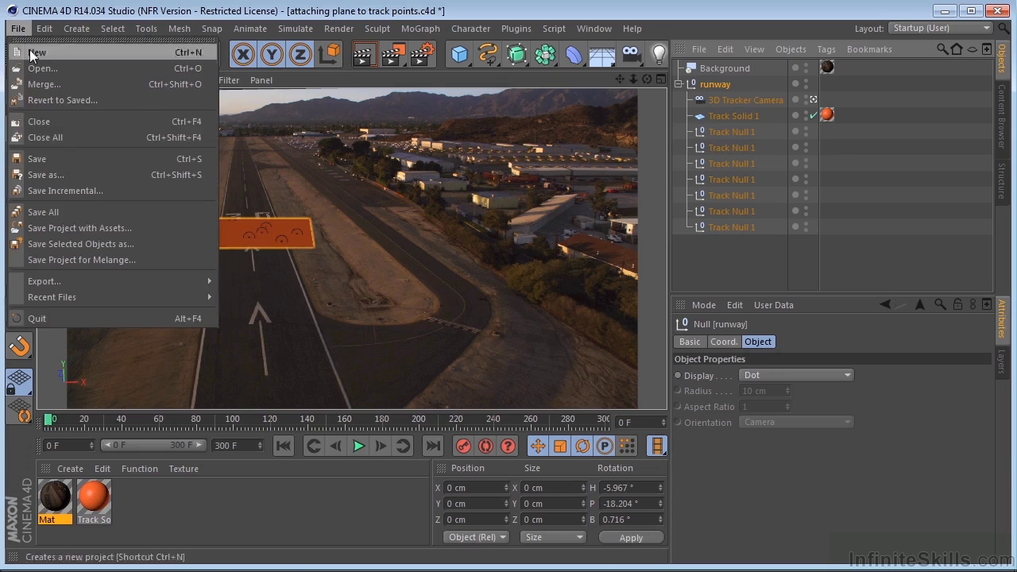
left_click(68, 86)
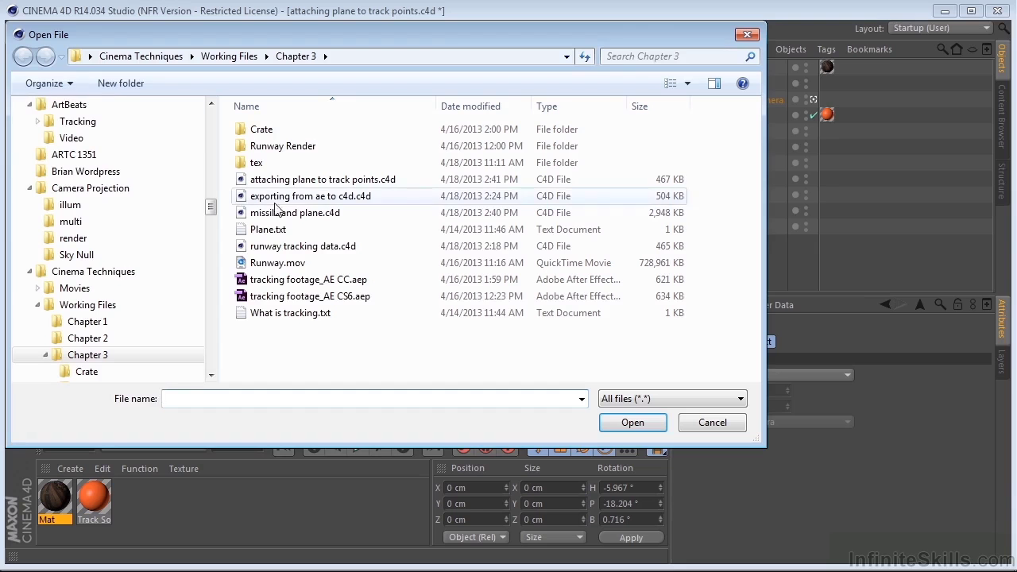
left_click(300, 214)
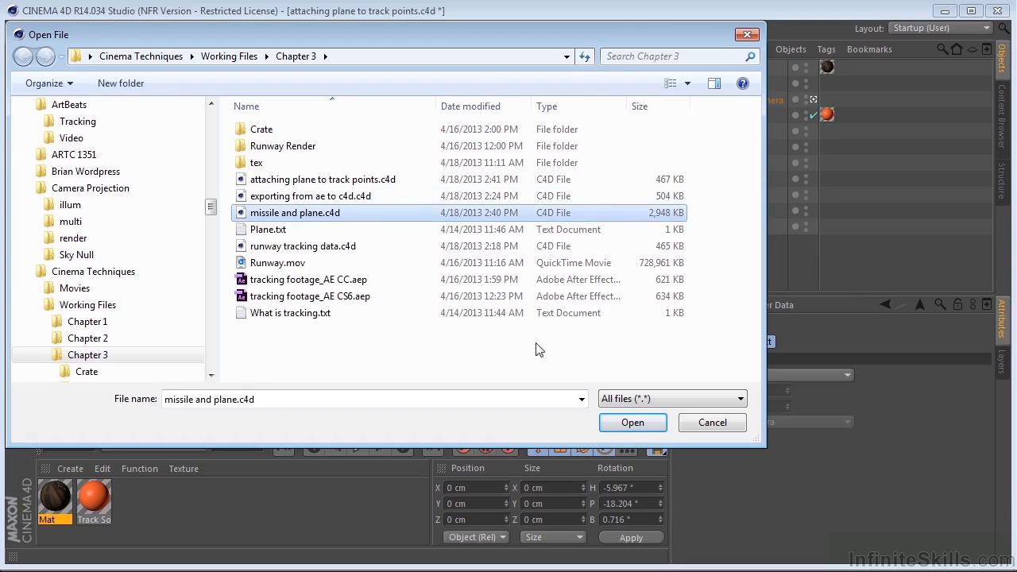
left_click(631, 422)
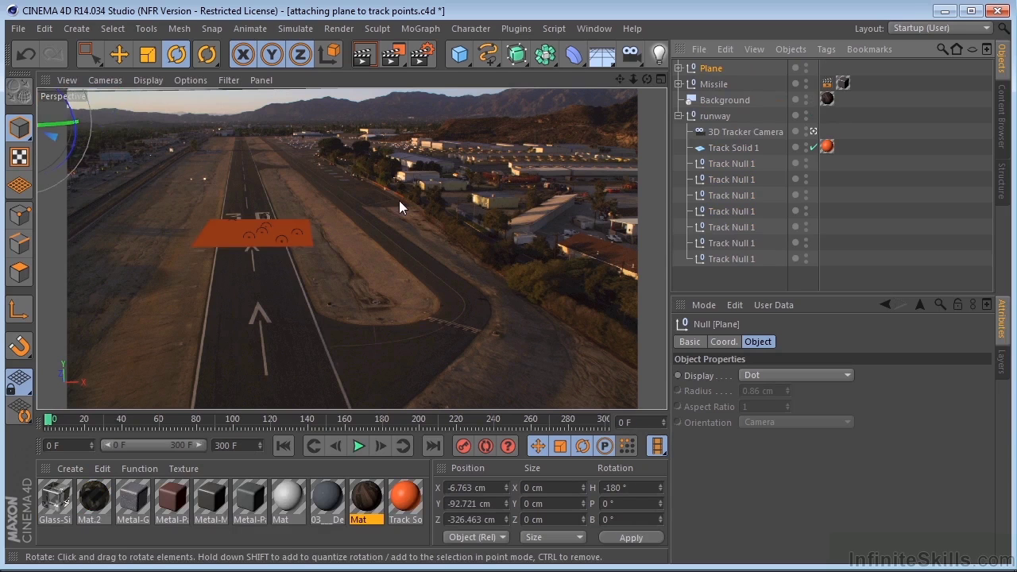
Look through the 3D Tracker Camera and zoom out to see the merged assets
left_click(812, 132)
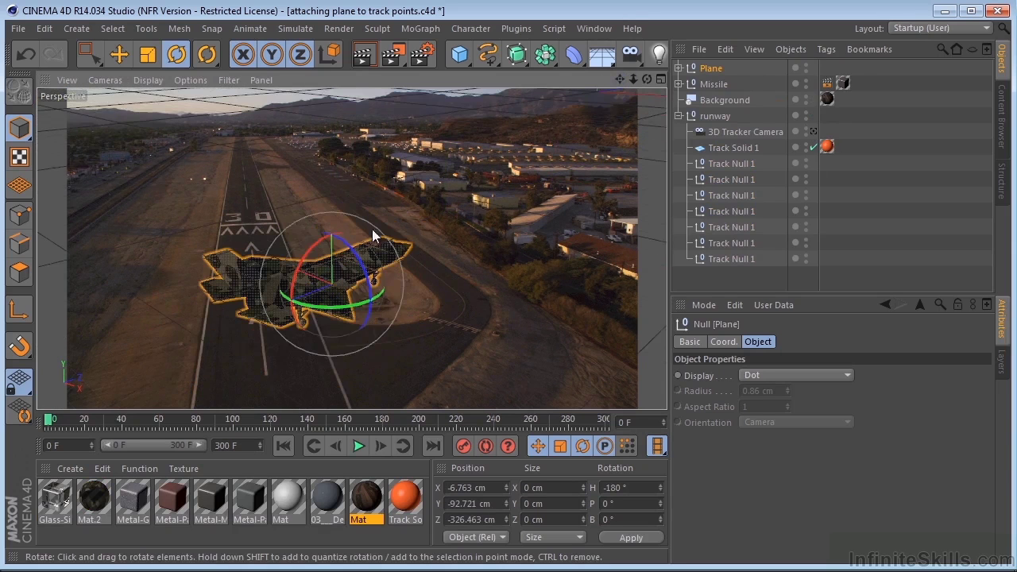
scroll(382, 234, "down", 5)
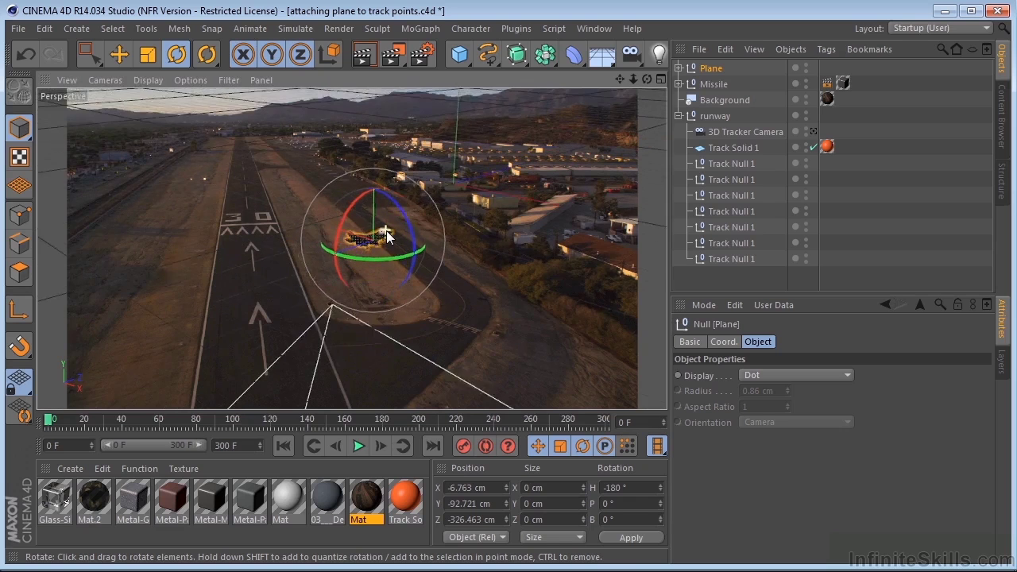
scroll(387, 234, "down", 6)
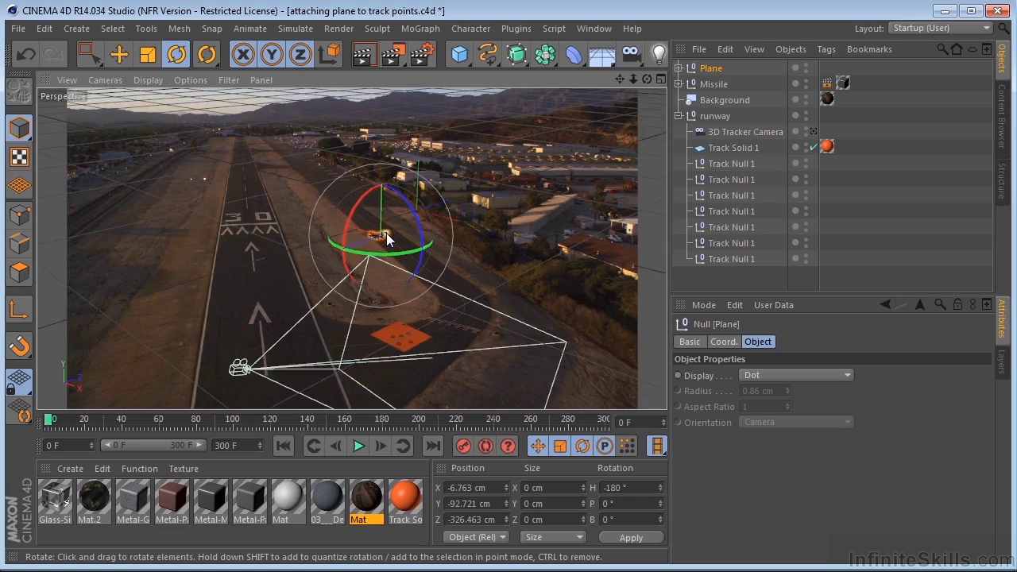
Frame the merged jet and missile closely in a maximised Right view, then deselect Missile
left_click(715, 84)
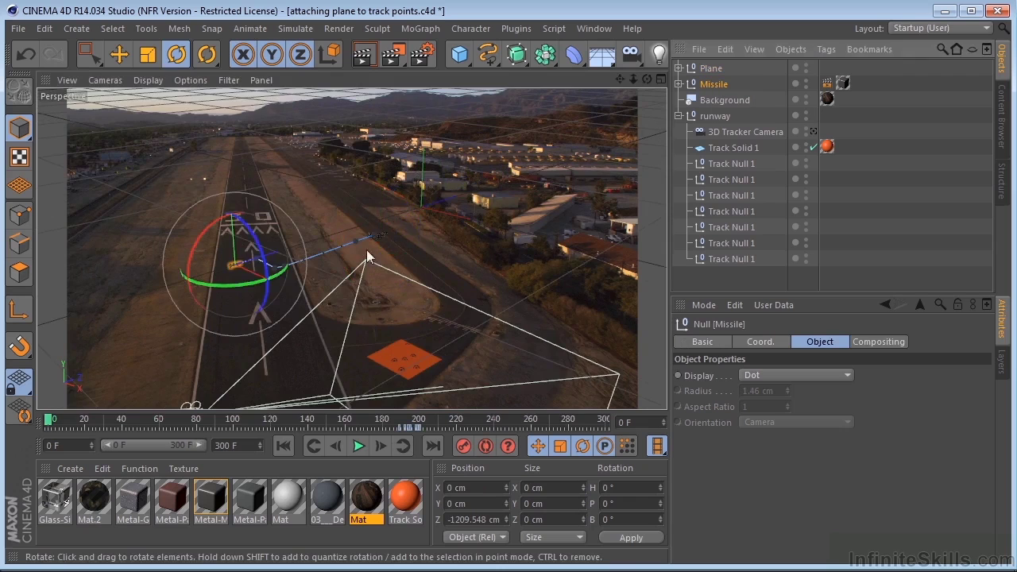
middle_click(500, 222)
middle_click(248, 301)
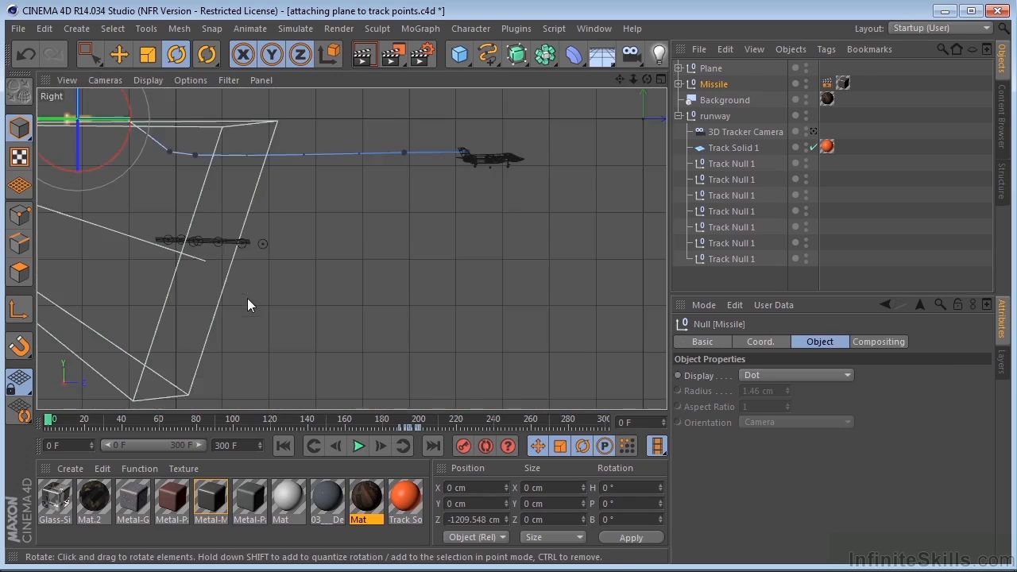
scroll(511, 193, "up", 5)
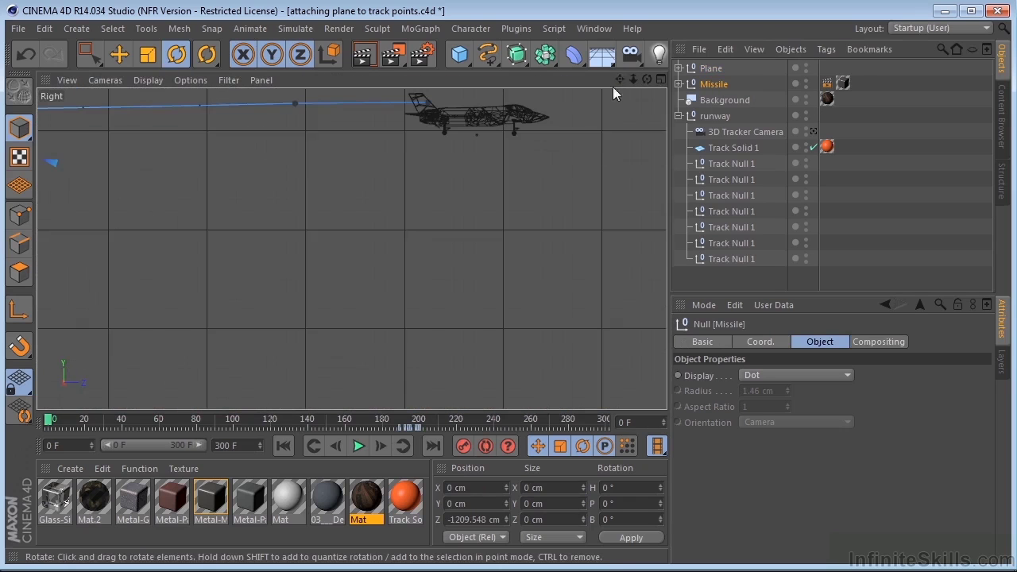
left_click_drag(622, 79, 581, 190)
scroll(447, 274, "up", 3)
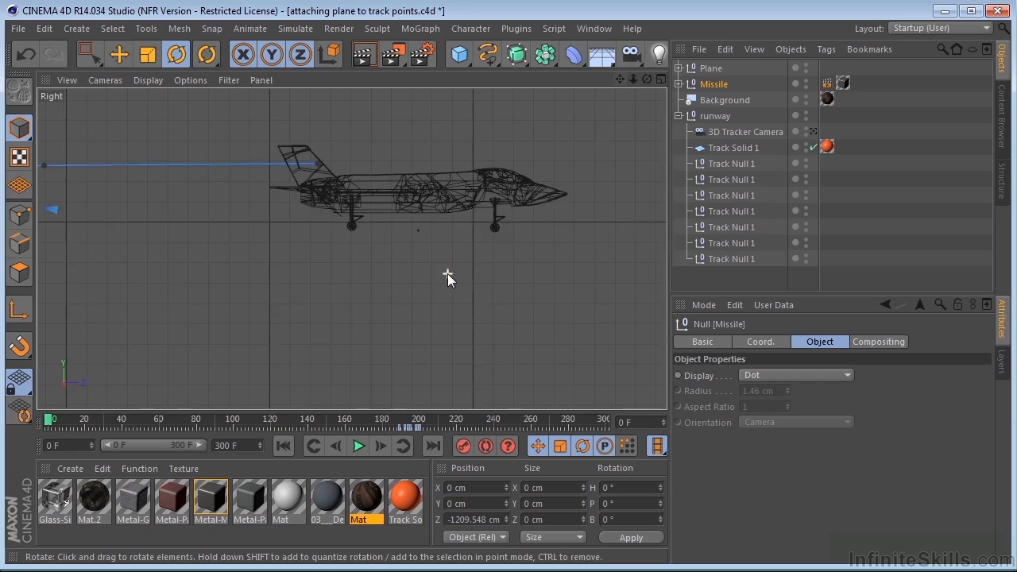
left_click_drag(619, 80, 460, 271)
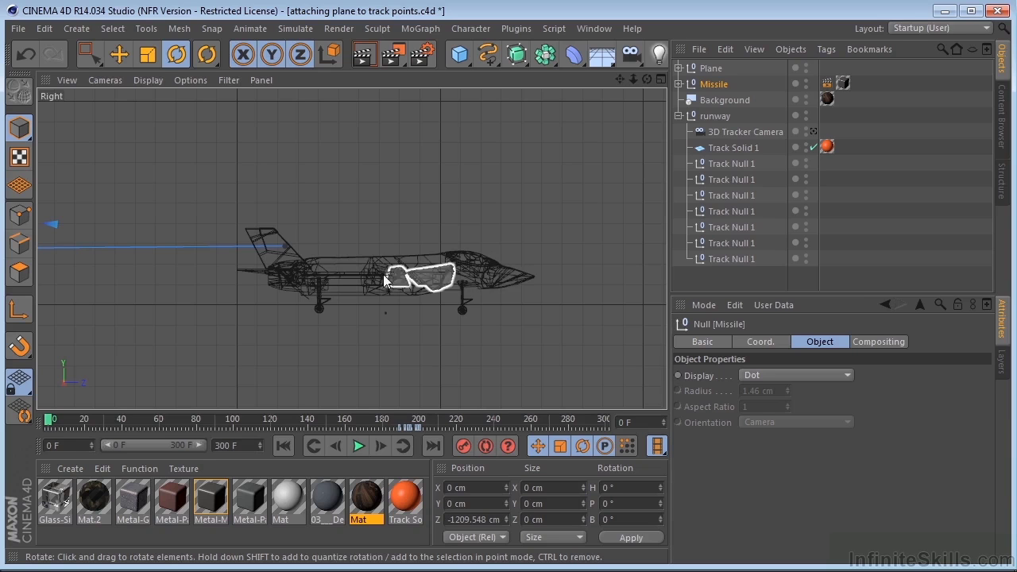
scroll(296, 230, "down", 4)
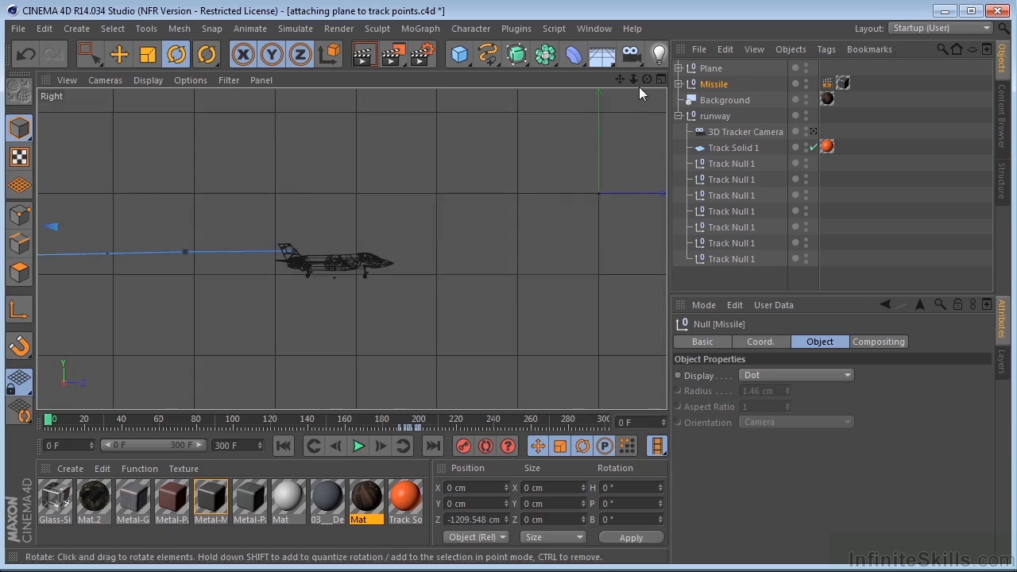
left_click_drag(620, 79, 141, 222)
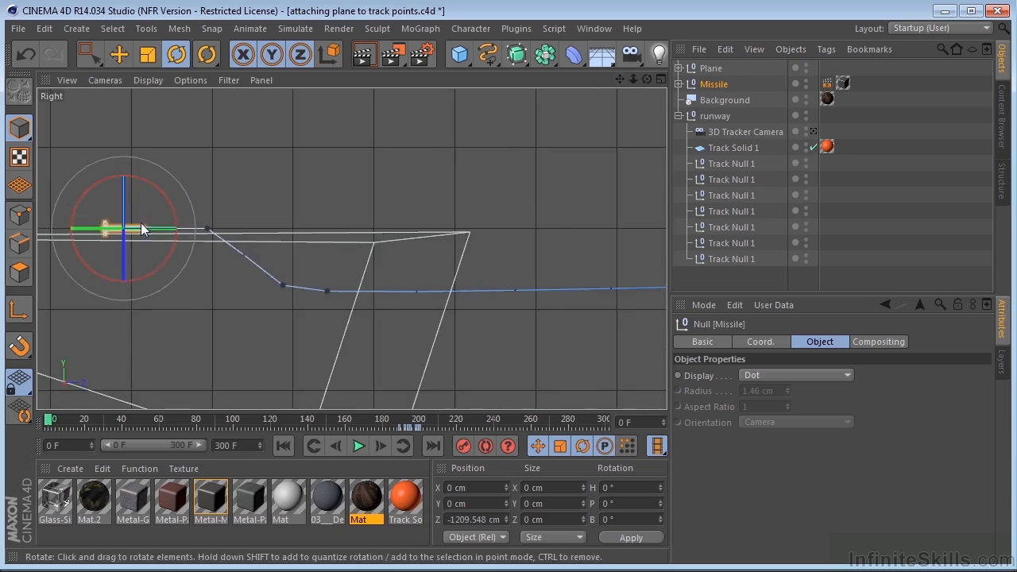
scroll(103, 223, "up", 4)
left_click(431, 129)
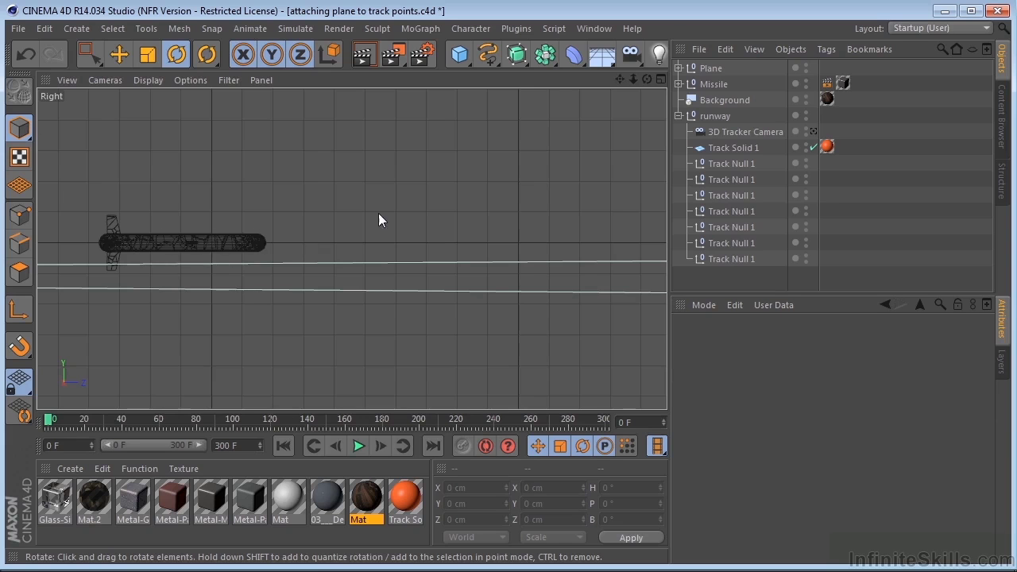
Start a new scene and add a default 200 cm cube
key("ctrl+shift+z")
left_click(17, 29)
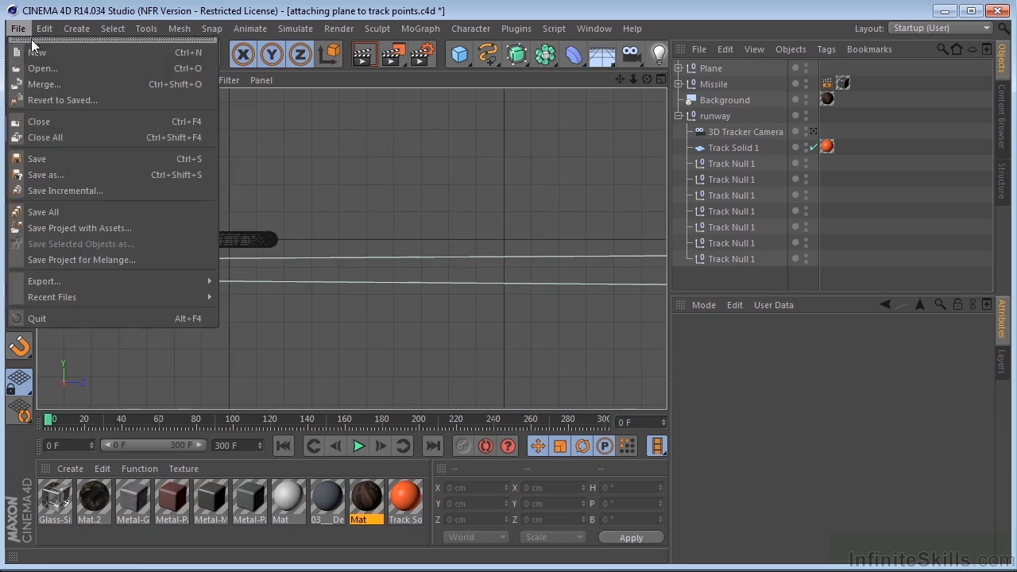
left_click(32, 41)
left_click(459, 54)
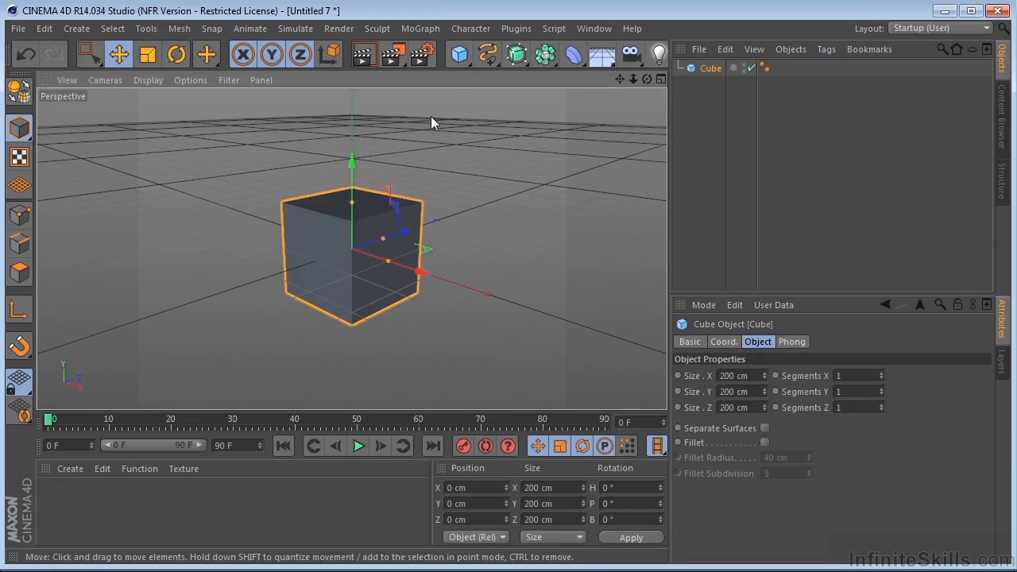
Launch the Xplode 1.3 plugin from the Plugins menu
left_click_drag(647, 80, 661, 95)
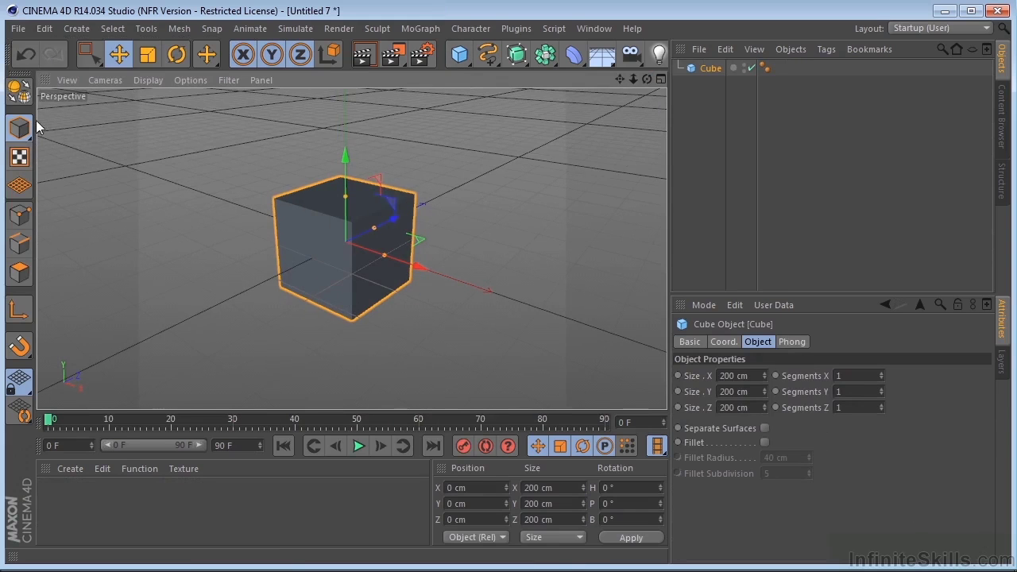
left_click(501, 28)
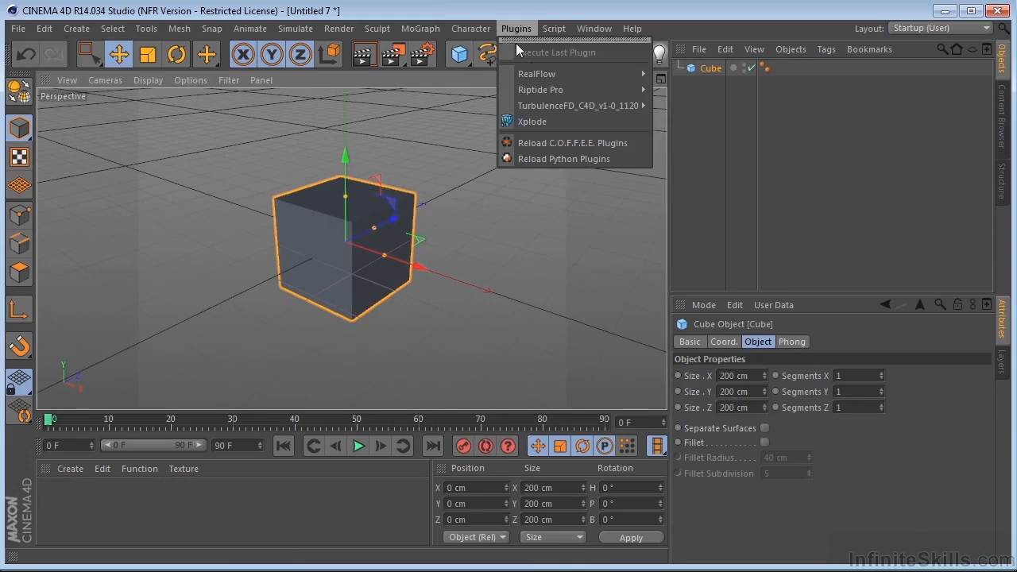
left_click(545, 121)
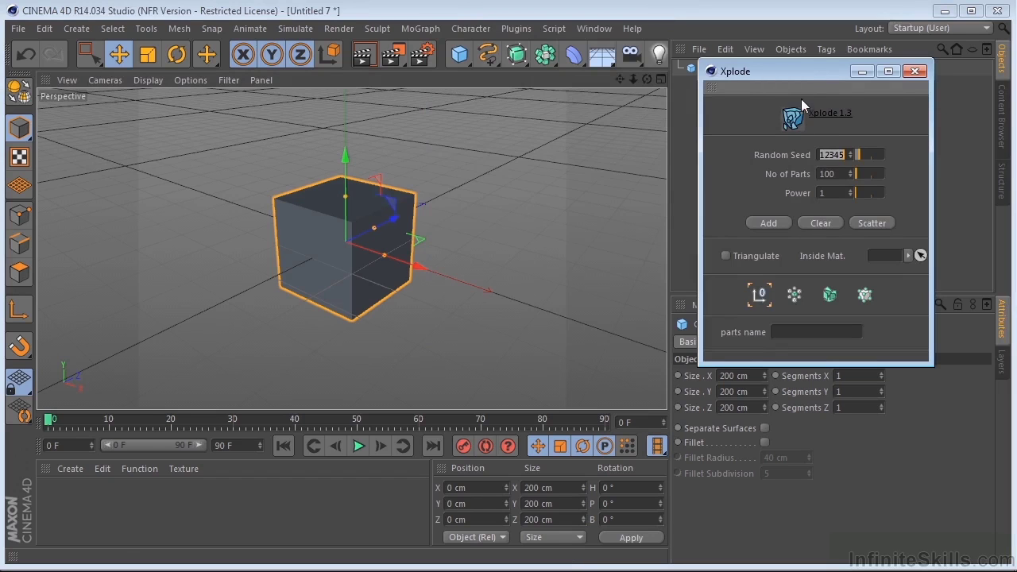
Scatter seed points in the cube and fracture it into 100 Xplode pieces
left_click_drag(808, 79, 521, 121)
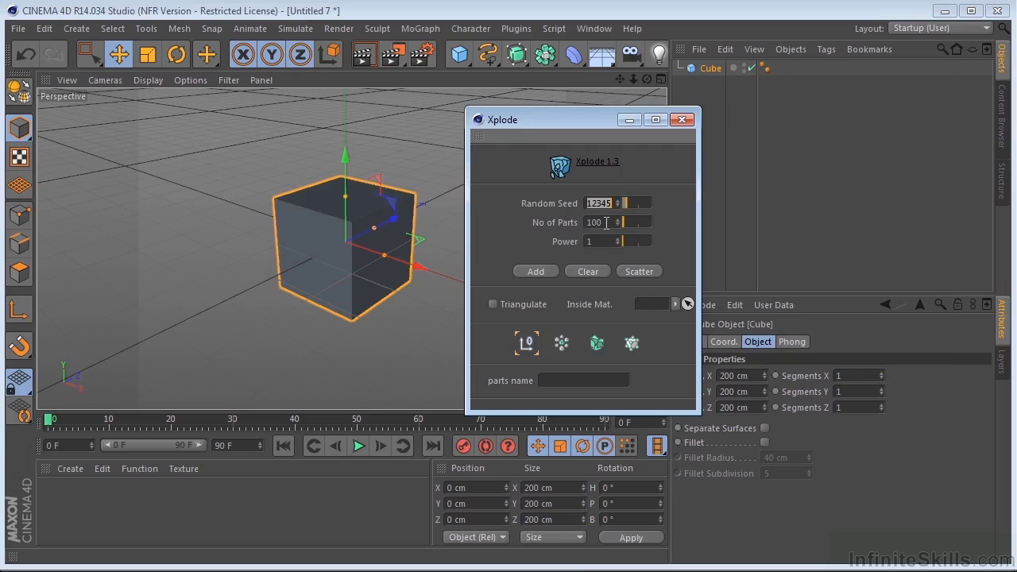
left_click(538, 268)
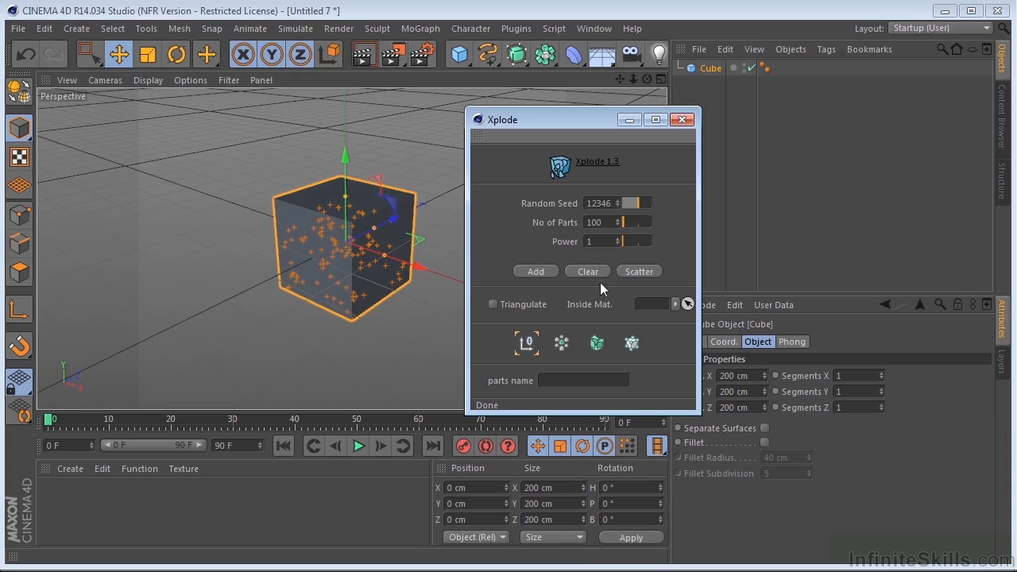
left_click(635, 273)
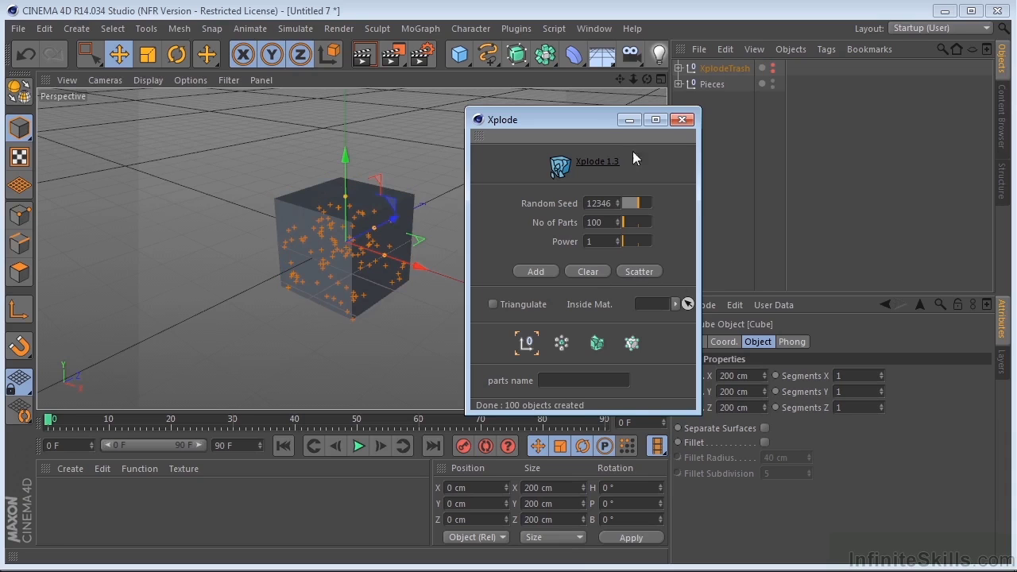
Delete the XplodeTrash null and clear the scatter seed points
left_click_drag(589, 123, 651, 201)
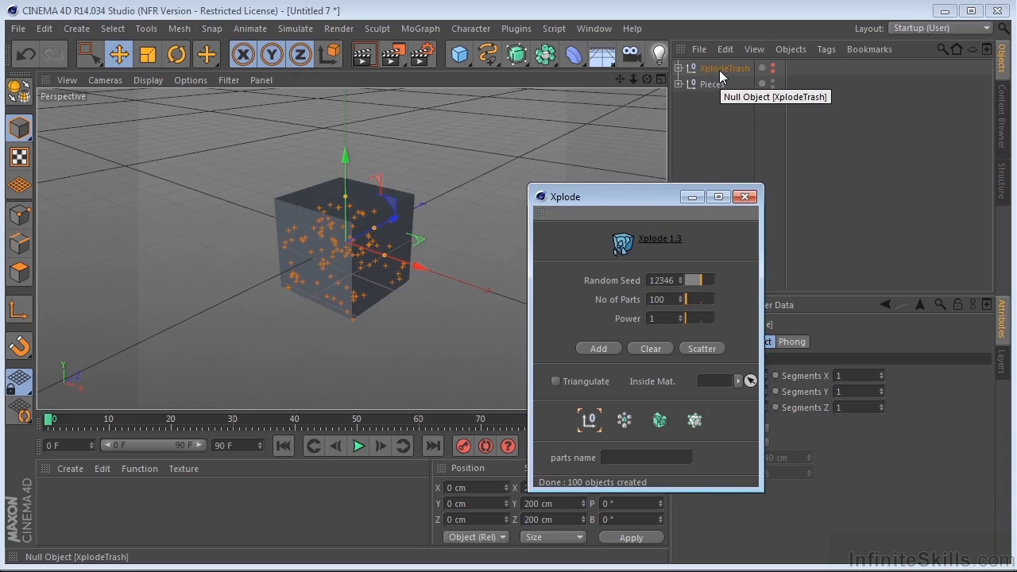
left_click(718, 70)
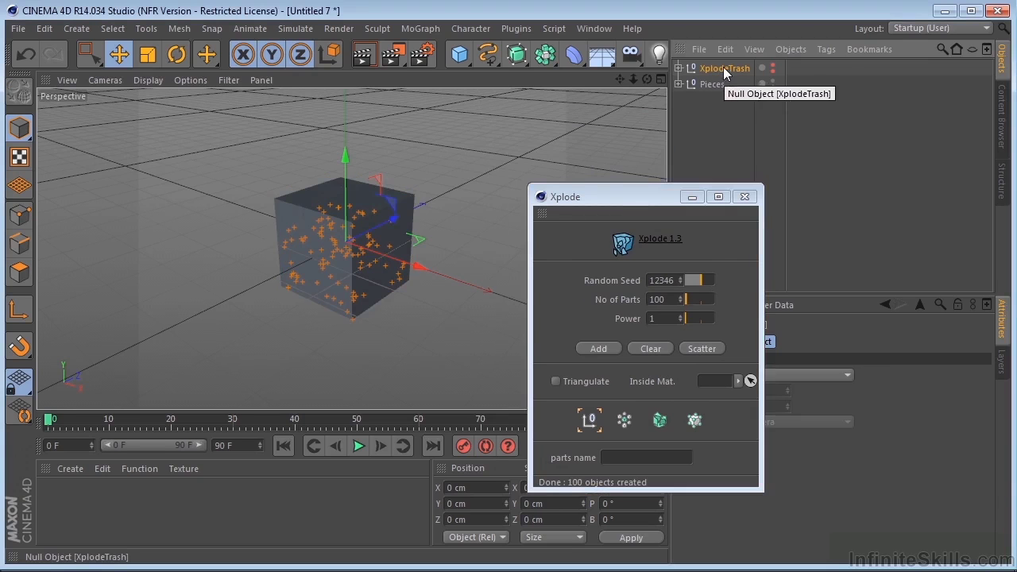
key("Delete")
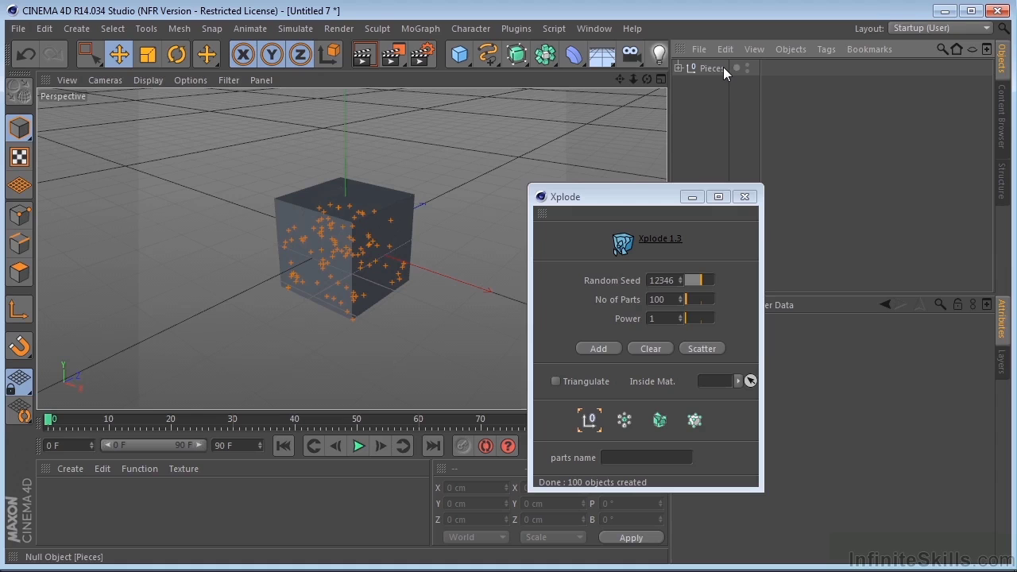
left_click(655, 349)
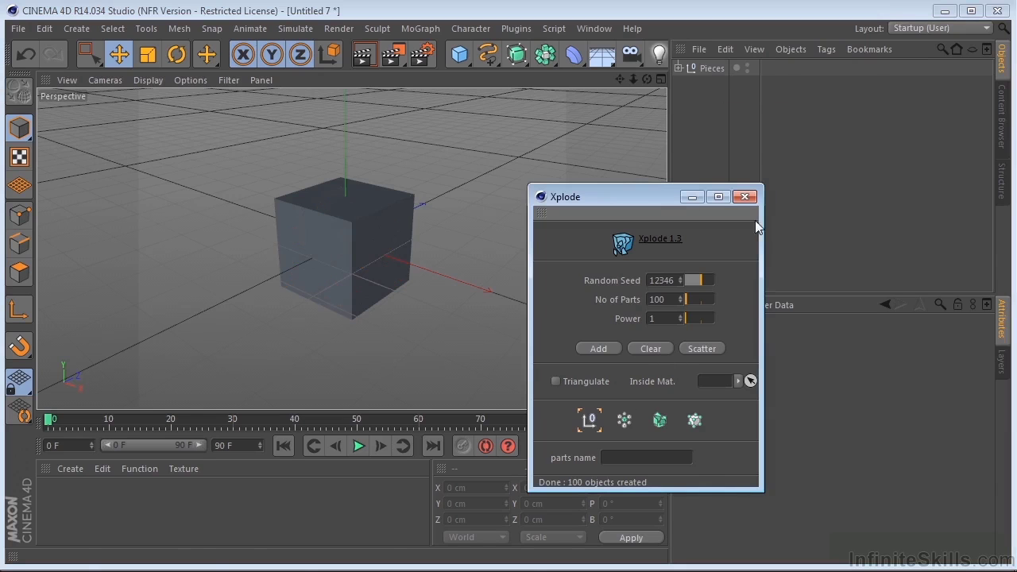
Pull one fractured piece out of the cube along Z toward the viewer
left_click(340, 256)
left_click_drag(398, 230, 339, 254)
mouse_move(649, 77)
left_mouse_down()
mouse_move(651, 141)
mouse_move(746, 52)
mouse_move(593, 106)
mouse_move(638, 92)
left_mouse_up()
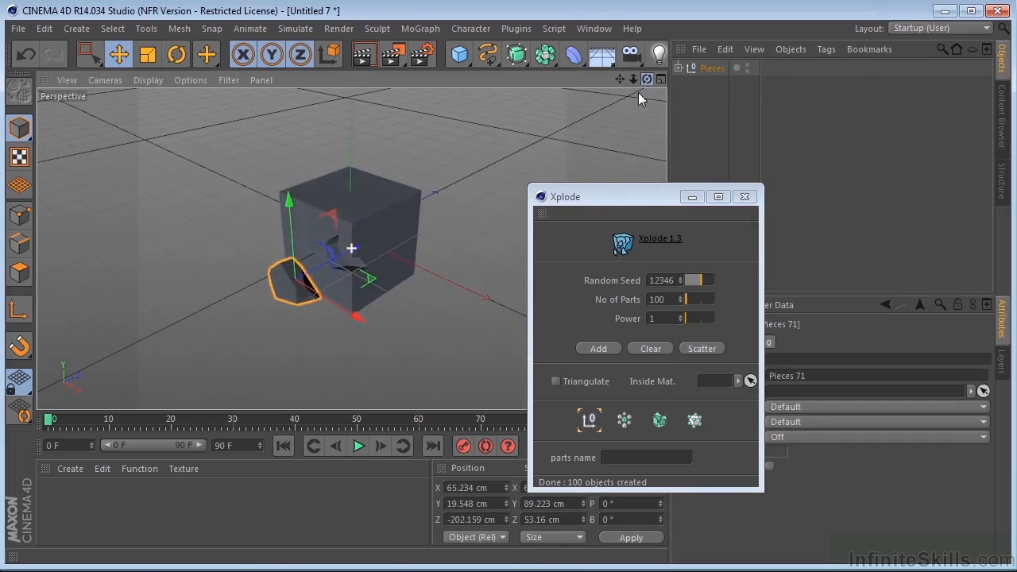
scroll(393, 255, "up", 2)
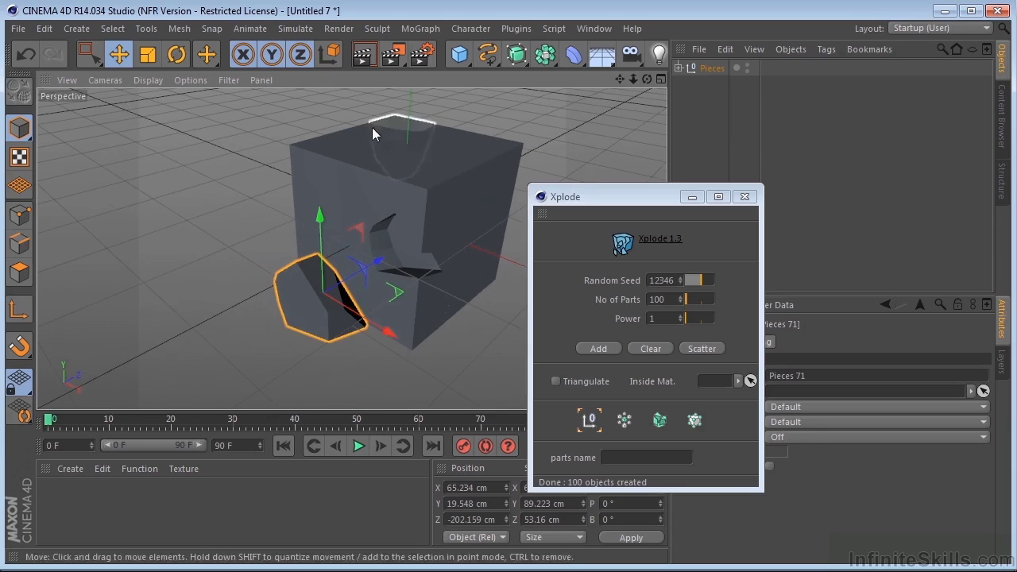
Hide the pieces, add a test cube, make it editable and delete its front polygon
double_click(747, 65)
left_click(459, 53)
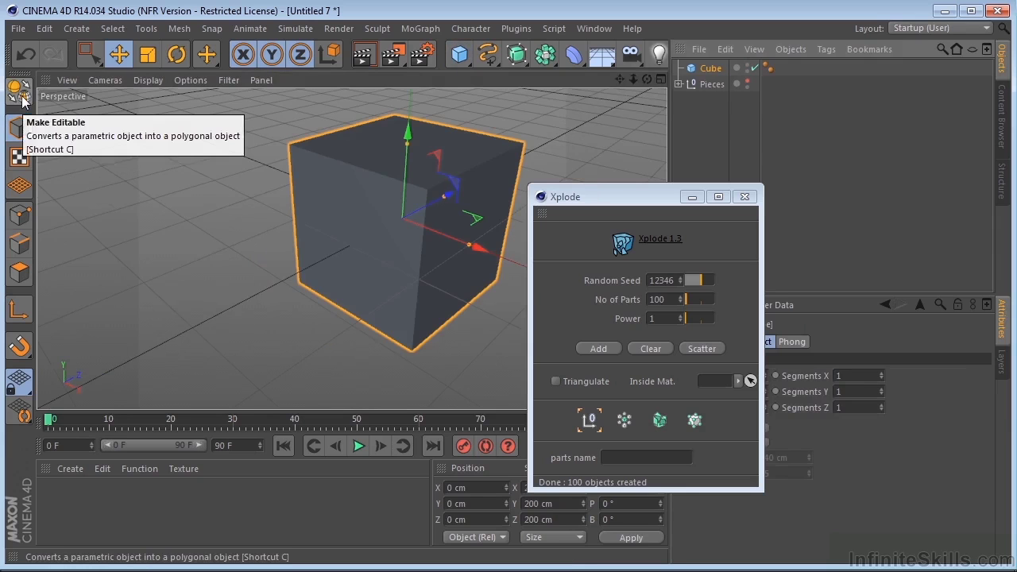
left_click(22, 96)
left_click(19, 271)
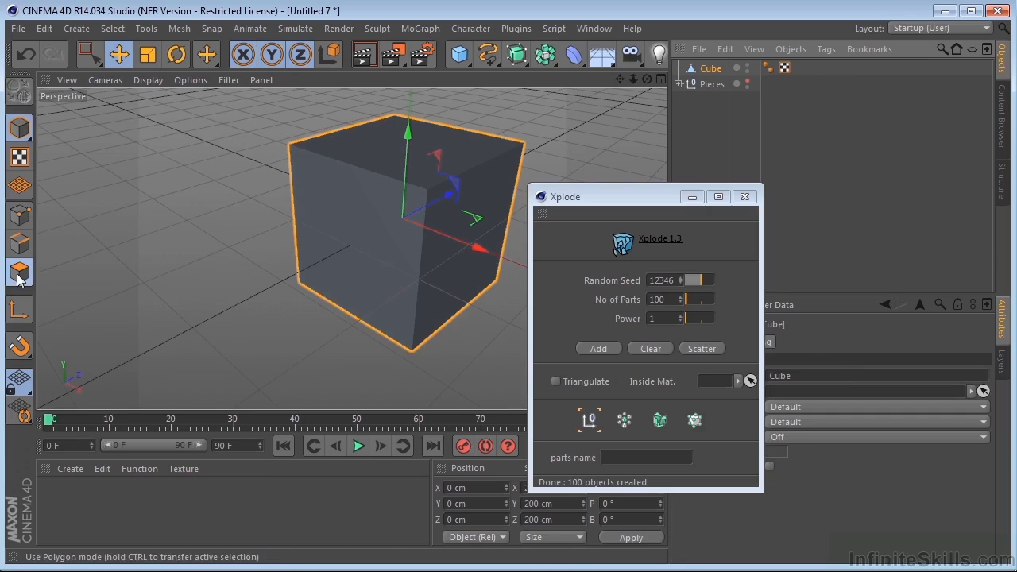
left_click(350, 234)
key("Delete")
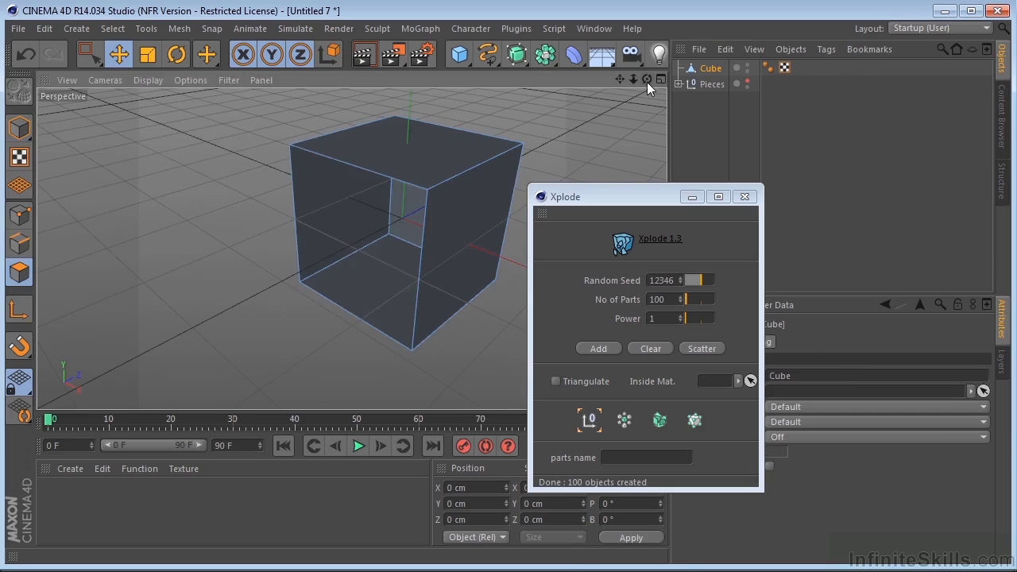
Inspect the hollow cube, delete it, and unhide the fractured Pieces
left_click_drag(647, 80, 742, 84)
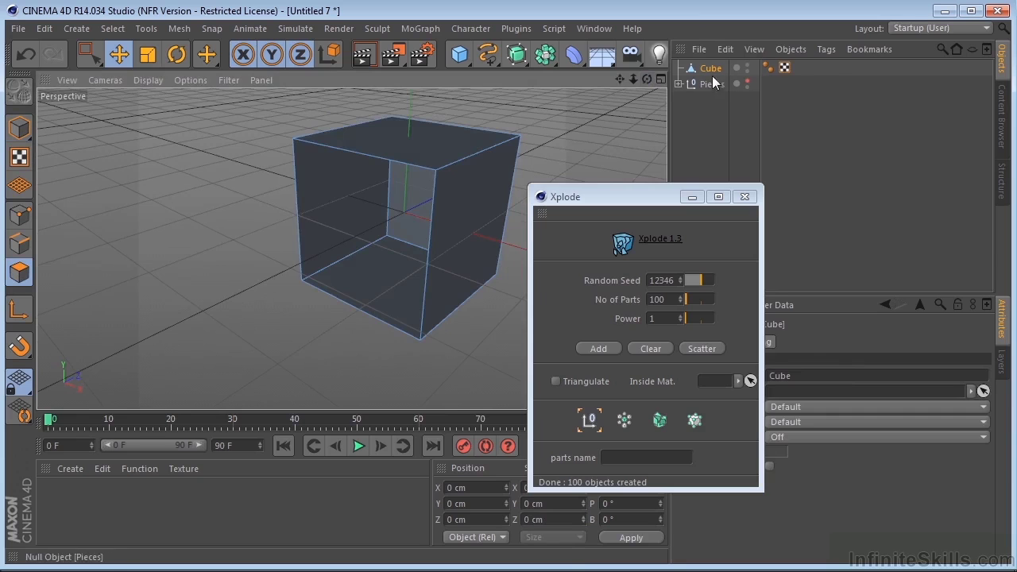
left_click(711, 68)
key("Delete")
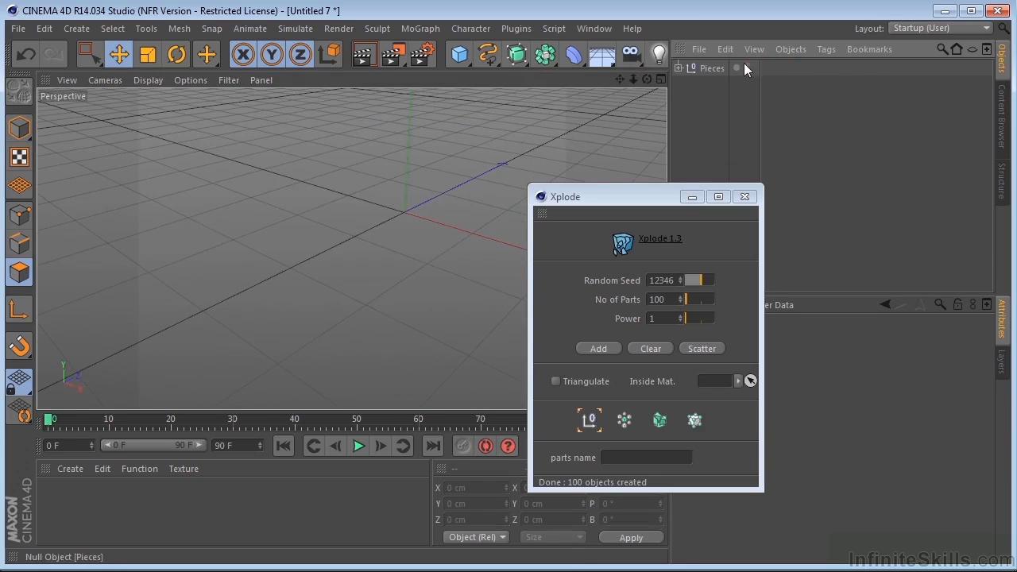
left_click(746, 66)
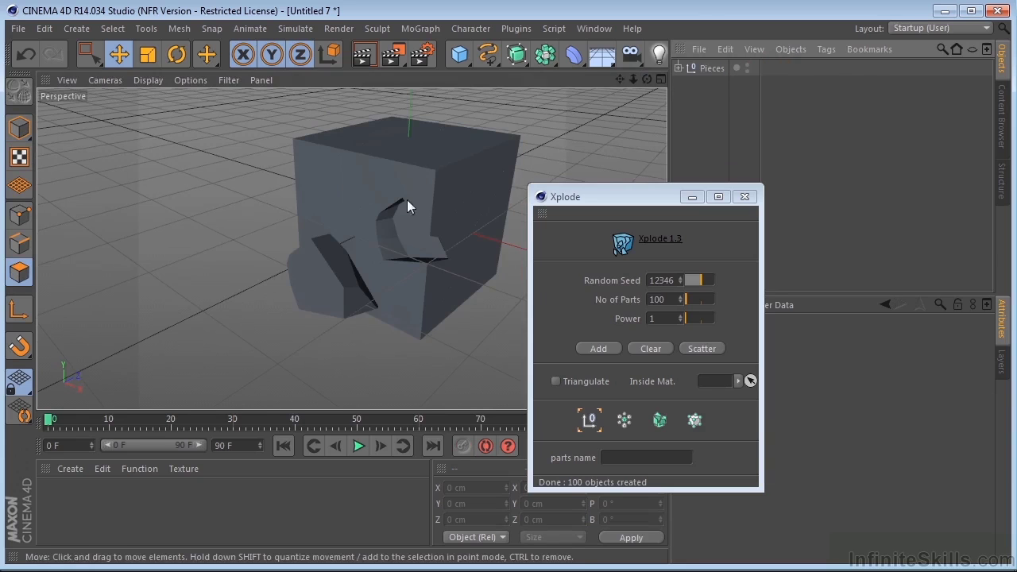
left_click_drag(647, 81, 654, 103)
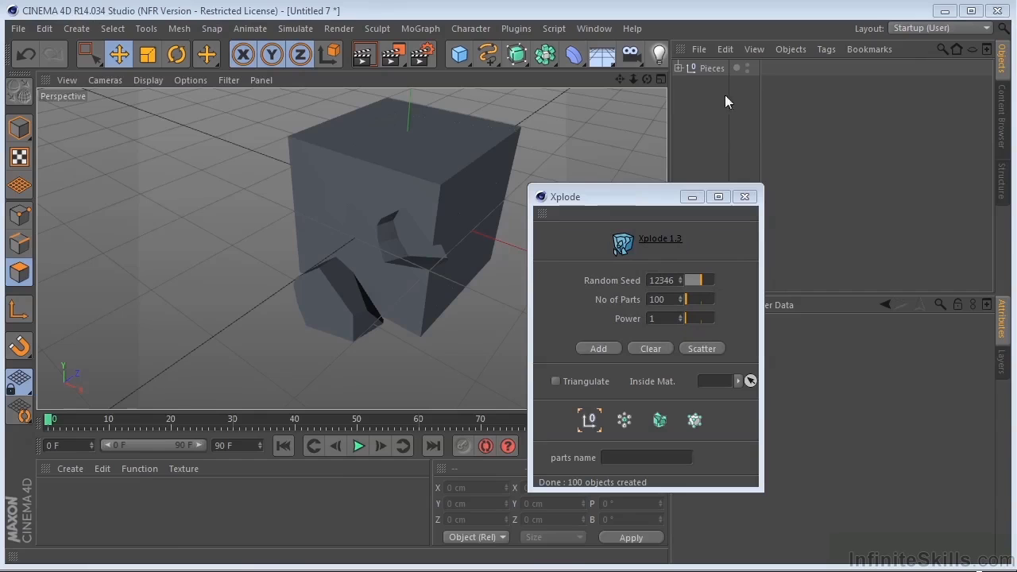
Close the fracture test scene, answering the save prompt, and close the Xplode dialog
left_click(18, 29)
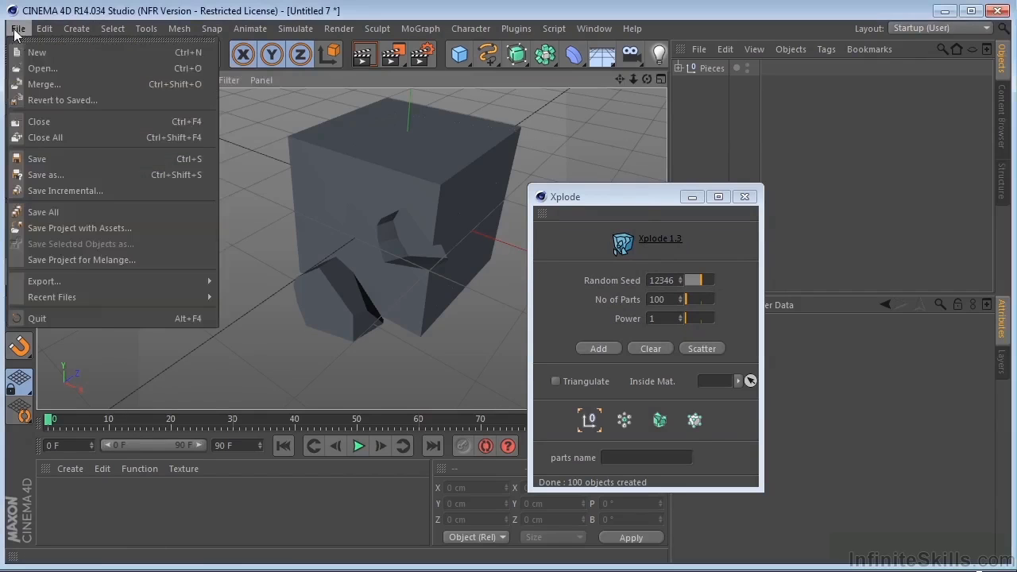
left_click(51, 119)
left_click(536, 255)
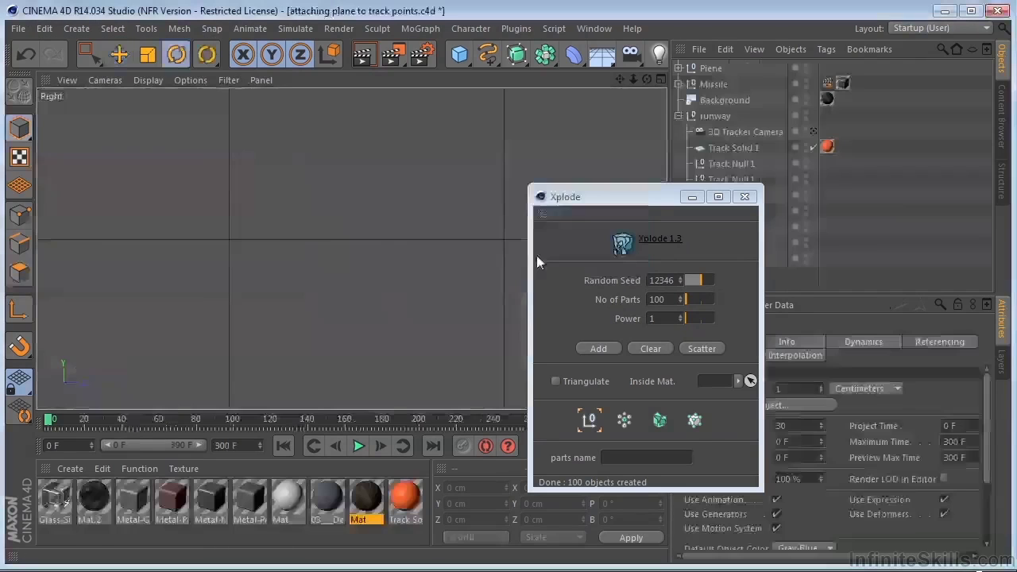
left_click(744, 197)
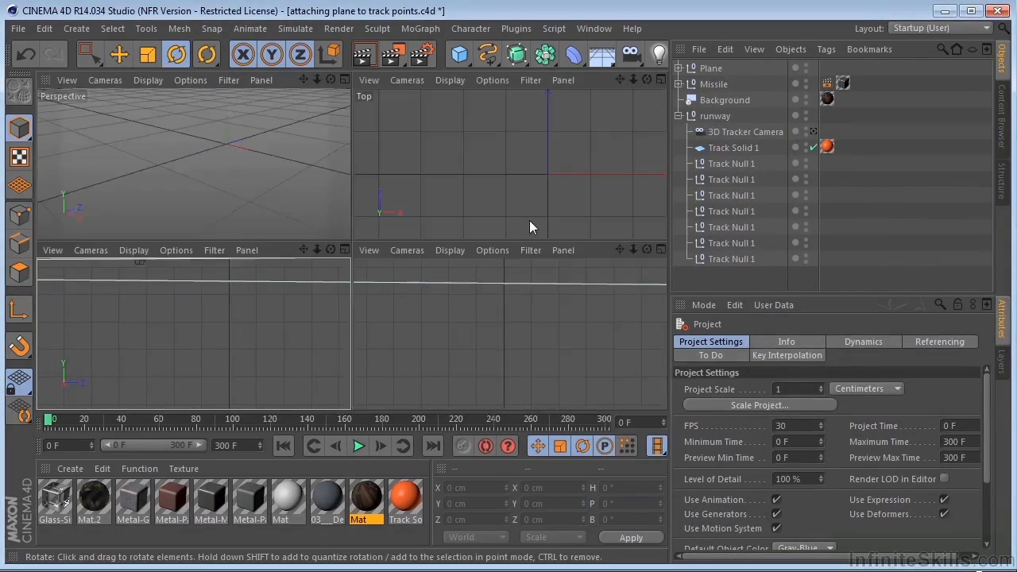
Maximise the Perspective view, select Plane and orbit it over the runway footage
middle_click(208, 132)
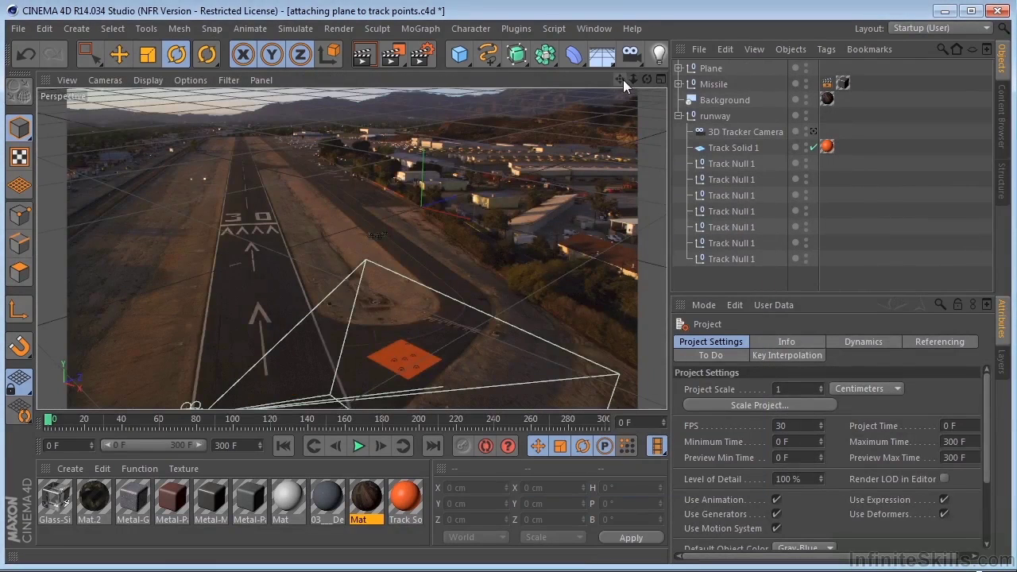
left_click_drag(623, 80, 617, 23)
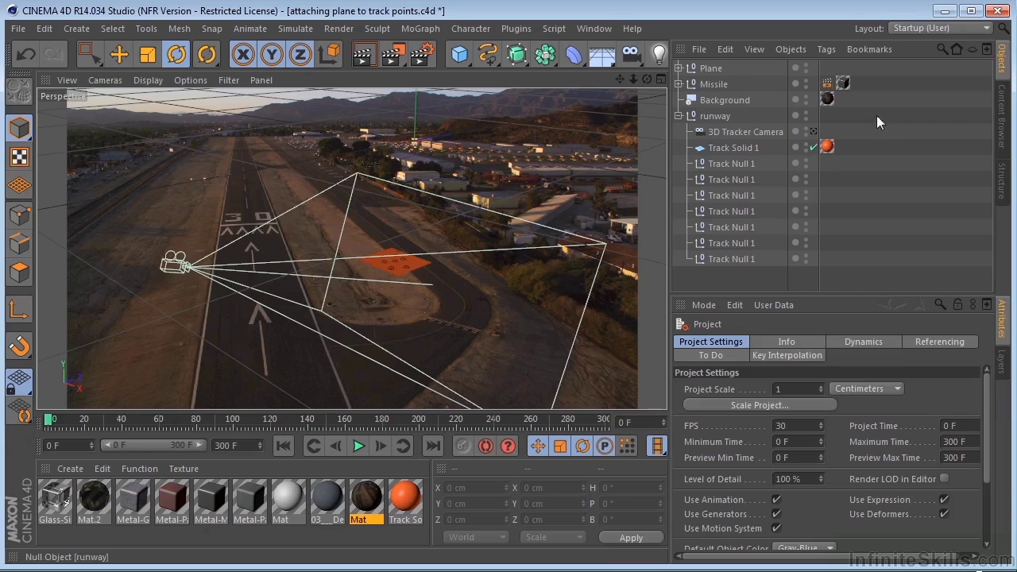
left_click(718, 71)
key("ctrl+shift+z")
key("ctrl+shift+z")
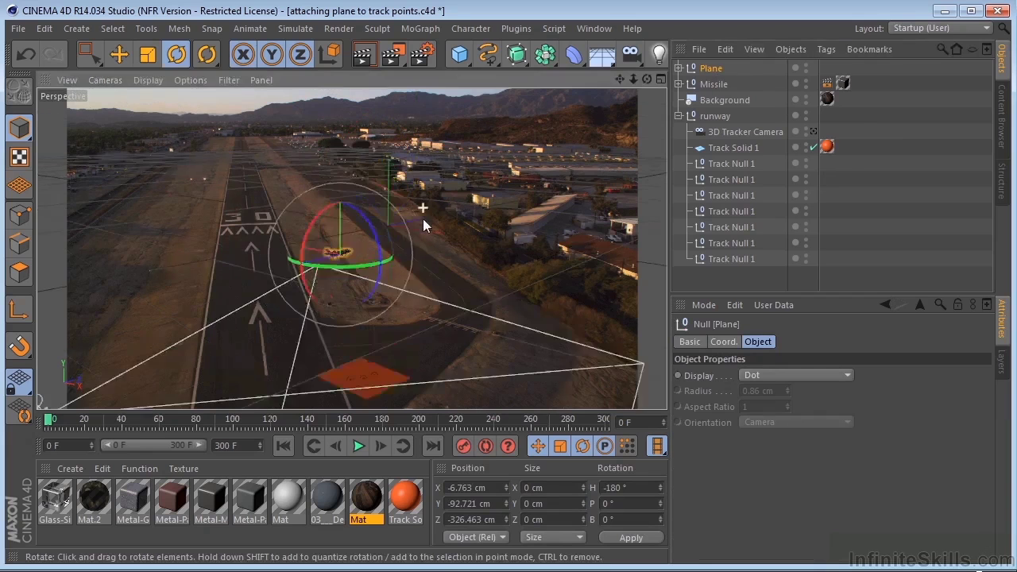
left_click_drag(625, 76, 625, 46)
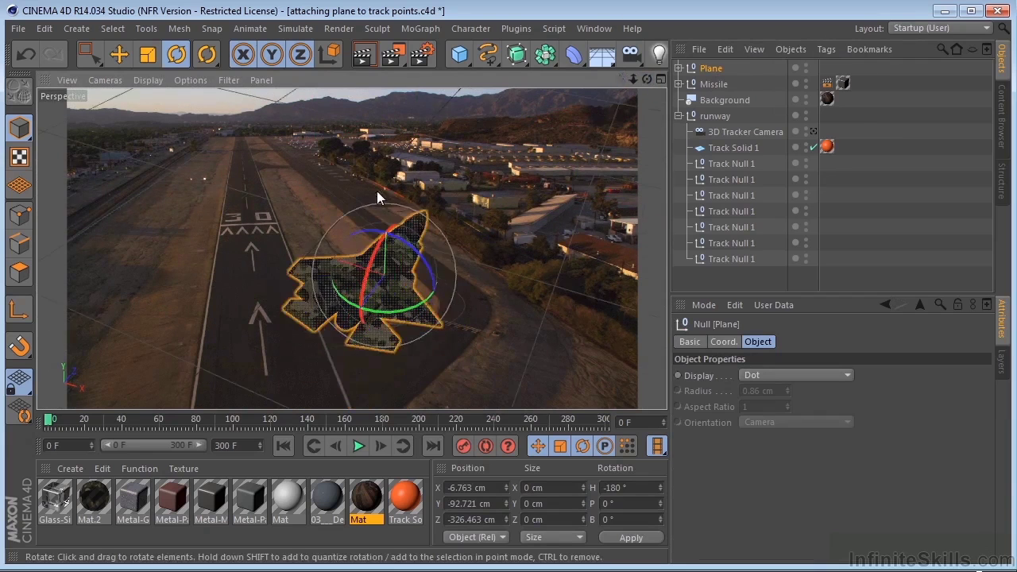
scroll(377, 191, "up", 3)
left_click_drag(647, 78, 548, 40)
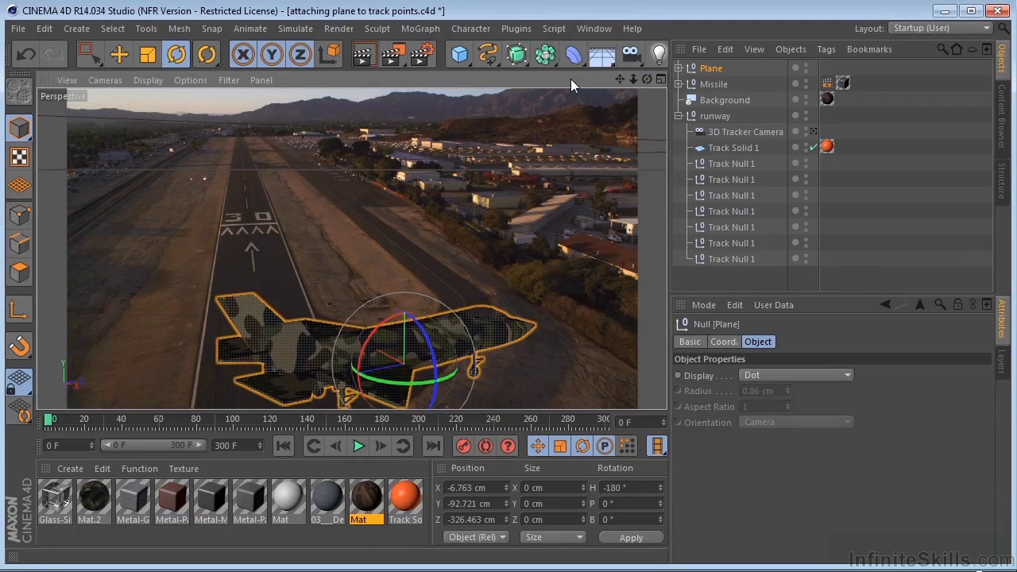